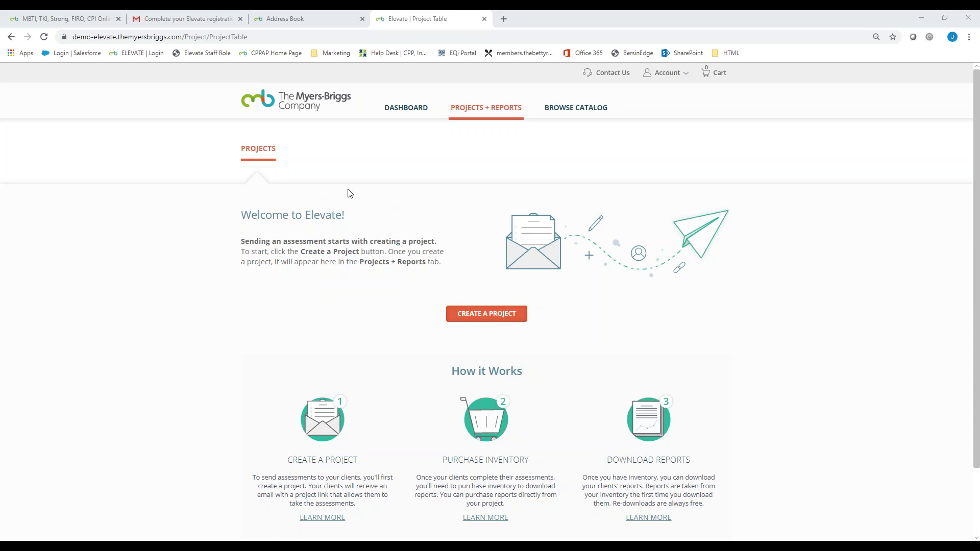
Step: Start a new project from the welcome panel on the Projects page
scroll(485, 380, down, 1)
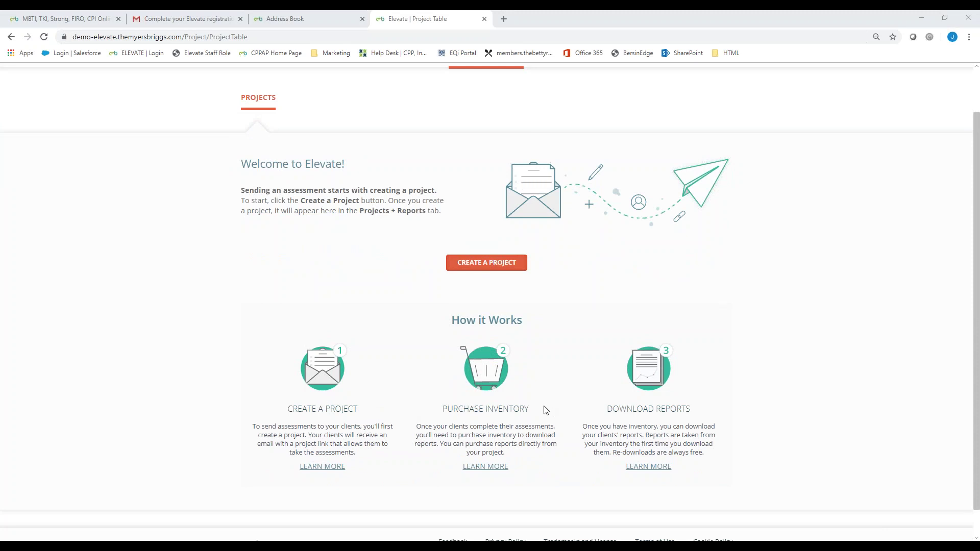
scroll(477, 219, up, 1)
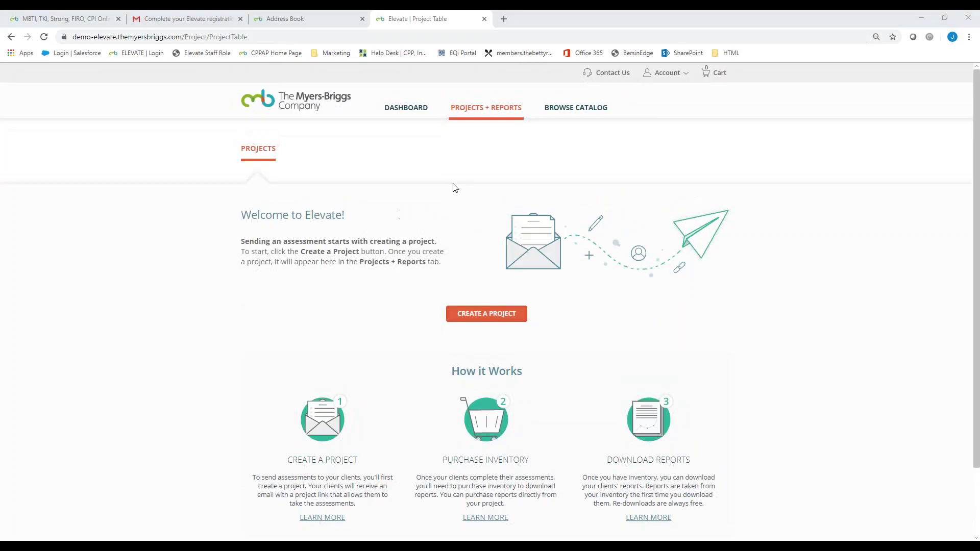
click(481, 319)
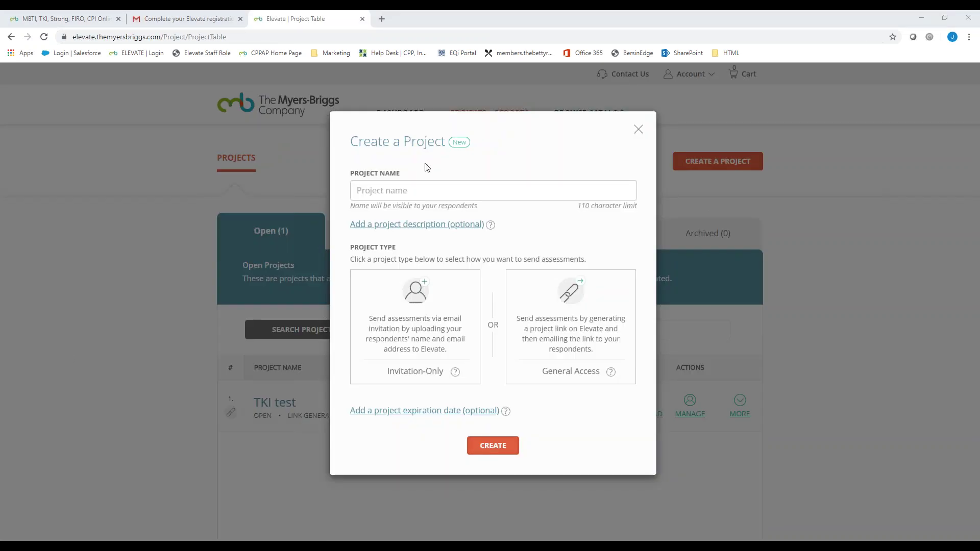
Step: Name the project 'Authors MBTI' and add the description 'kdsajgnvld sngflsgk'
click(409, 192)
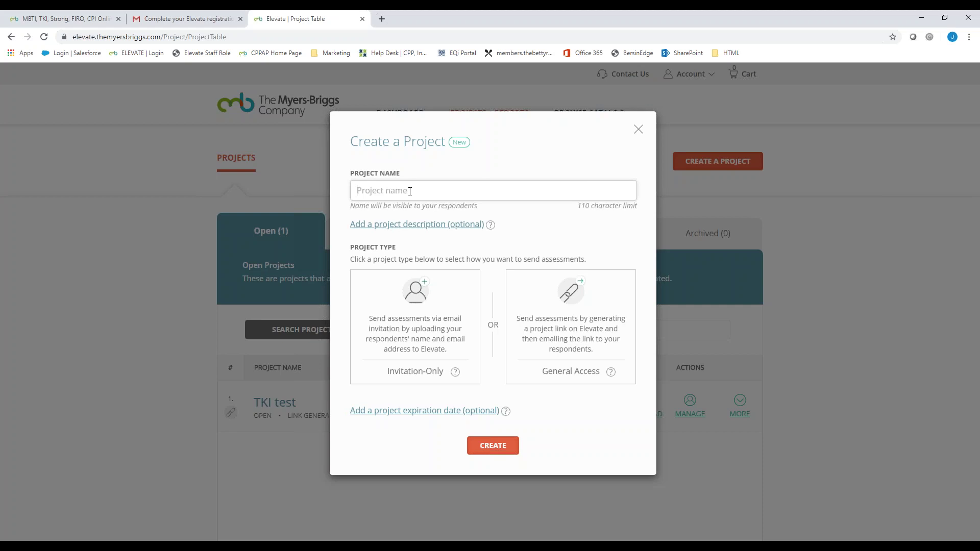
text(AuthorA)
text(MBTI)
drag(431, 191, 359, 191)
click(416, 225)
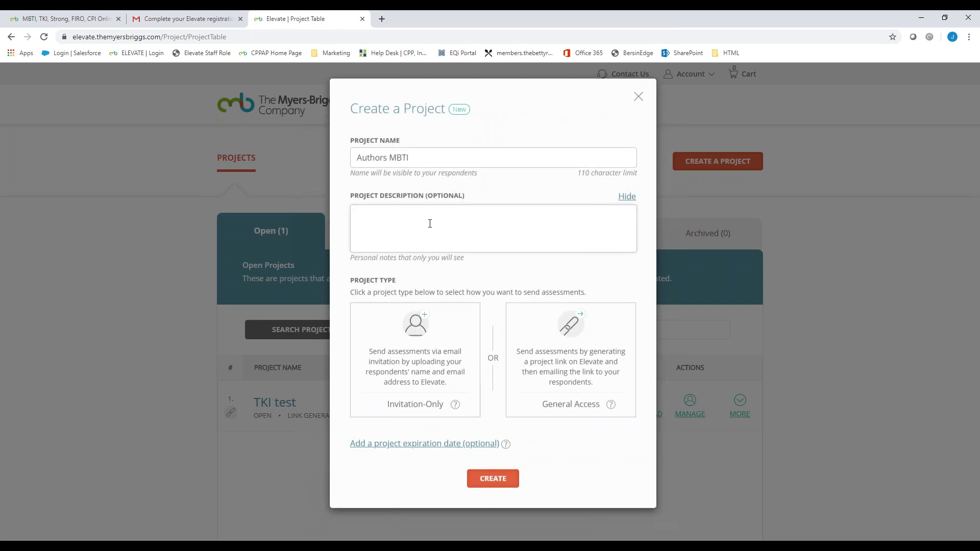
text(kdsajgnvld sngflsgk)
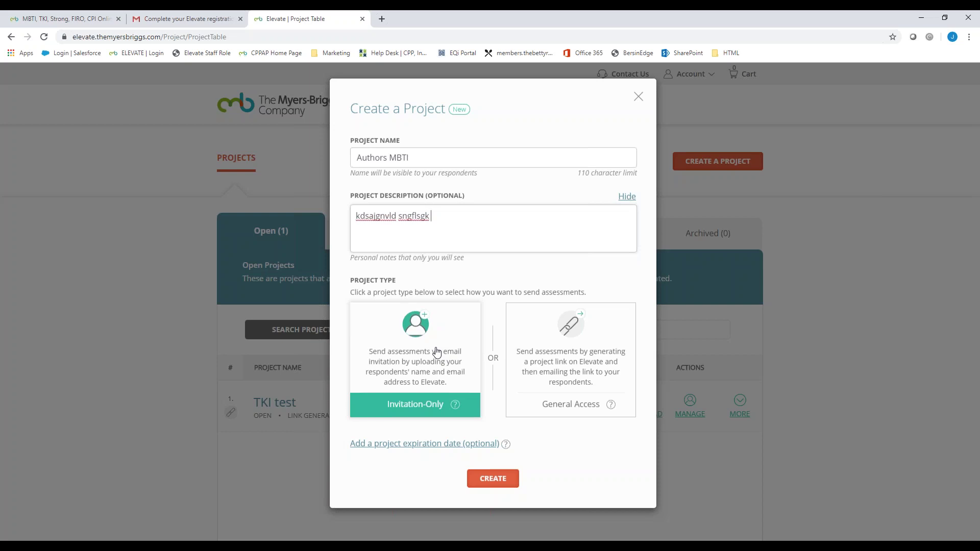
Step: Make Authors MBTI a General Access link-based project and create it
click(581, 375)
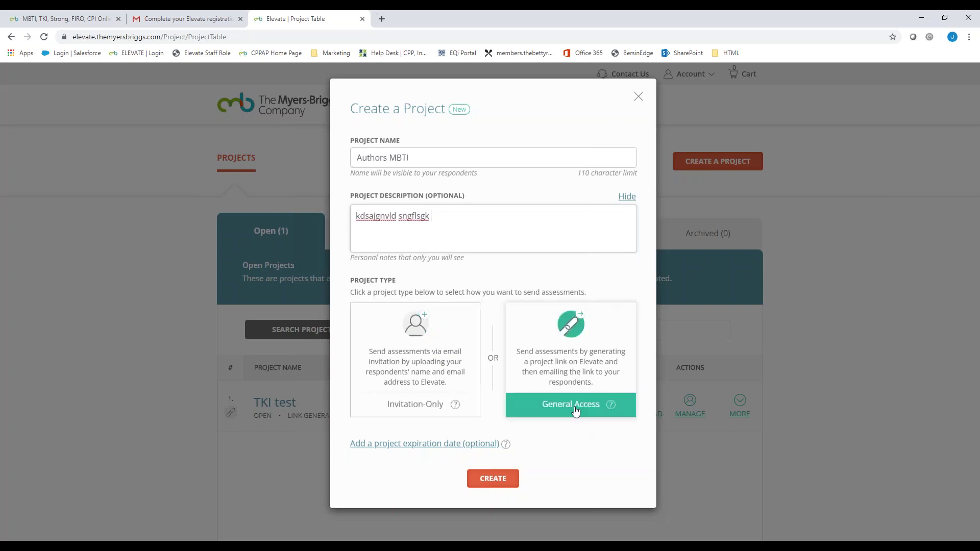
click(577, 379)
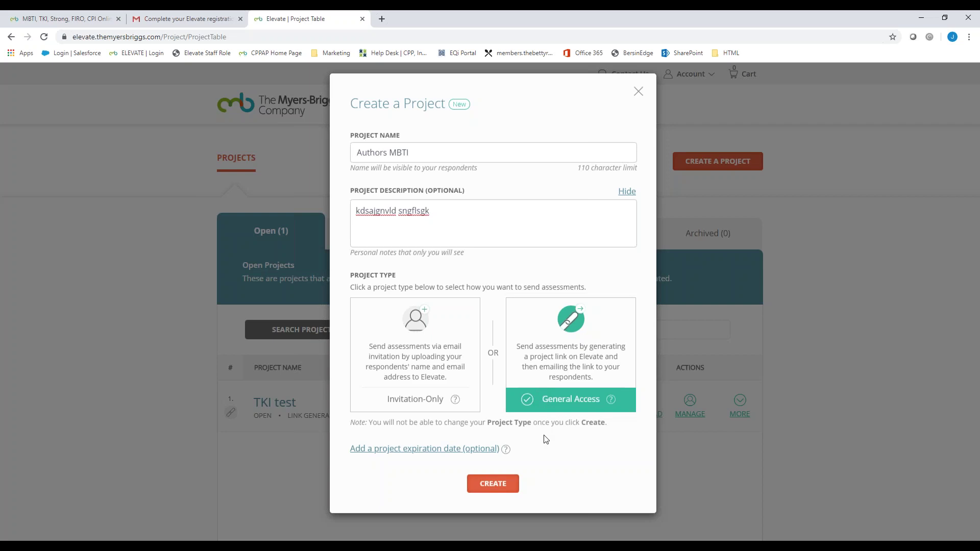
click(473, 456)
scroll(608, 437, down, 3)
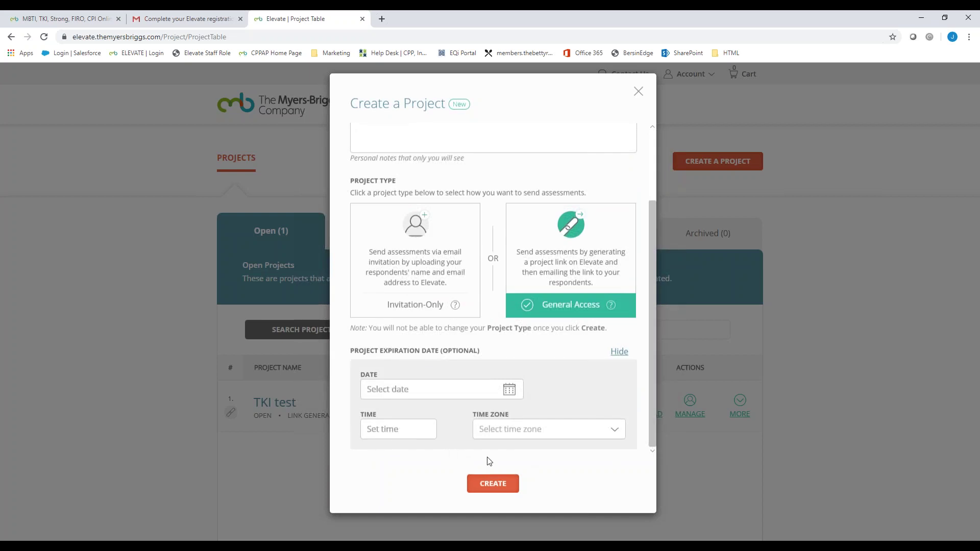
click(493, 483)
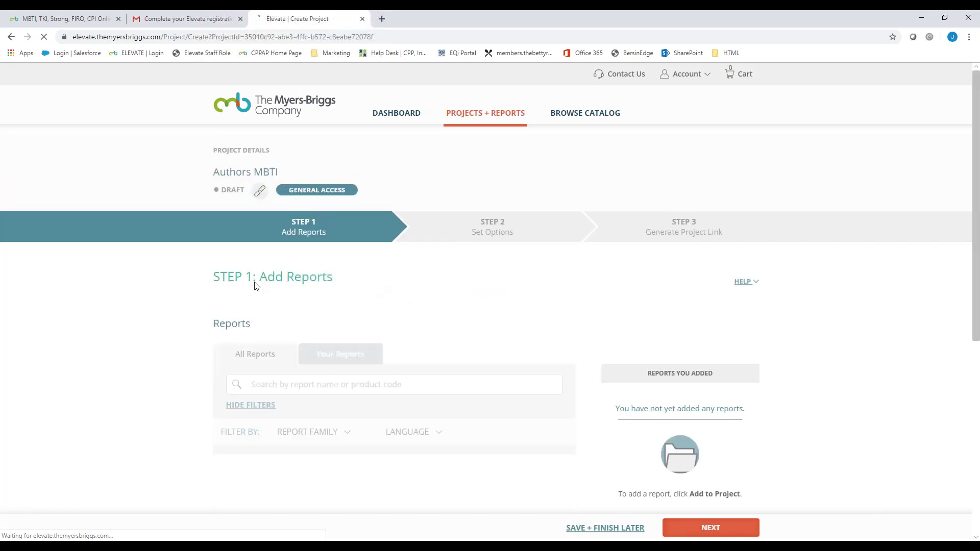
Step: Filter the All Reports catalogue to the Myers-Briggs report family, with the language filter ready
scroll(255, 285, down, 2)
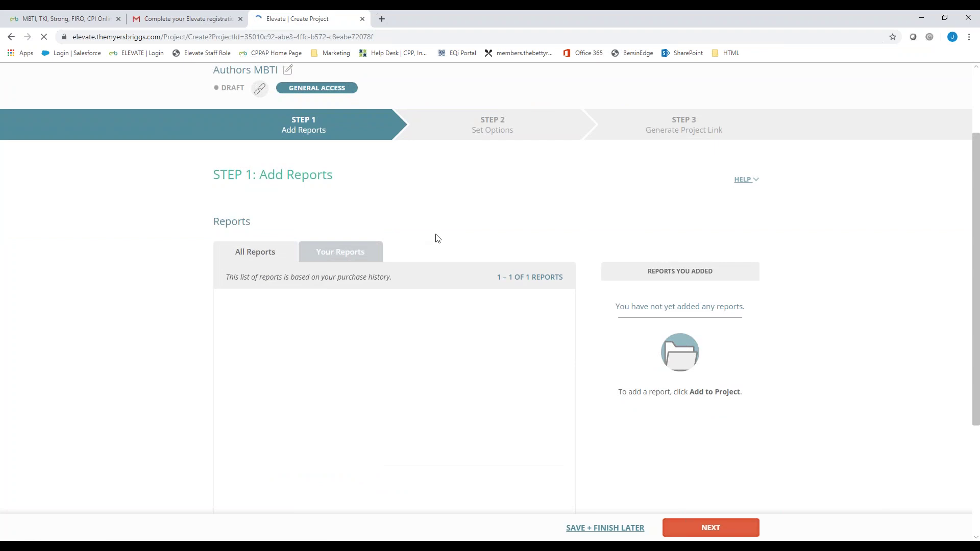
scroll(428, 254, down, 1)
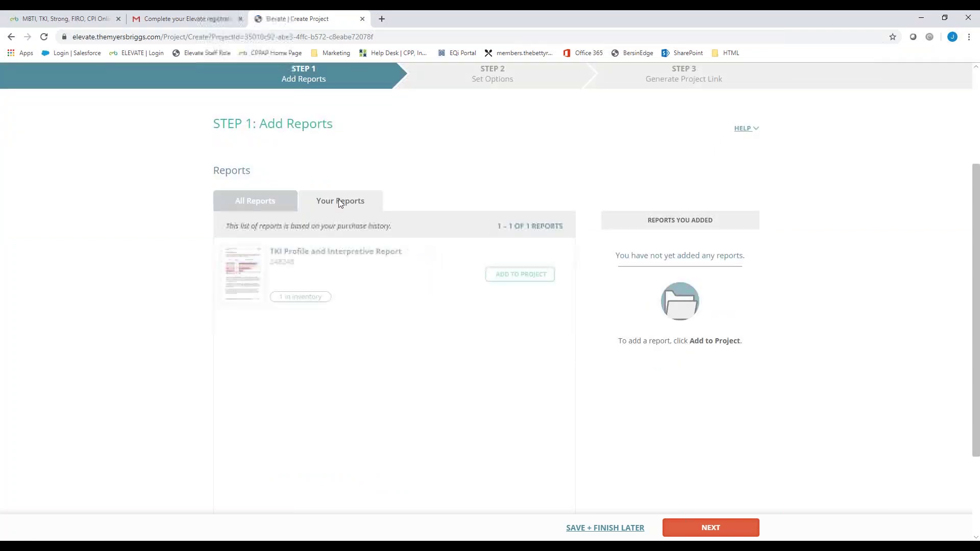
scroll(340, 203, up, 2)
scroll(357, 258, up, 1)
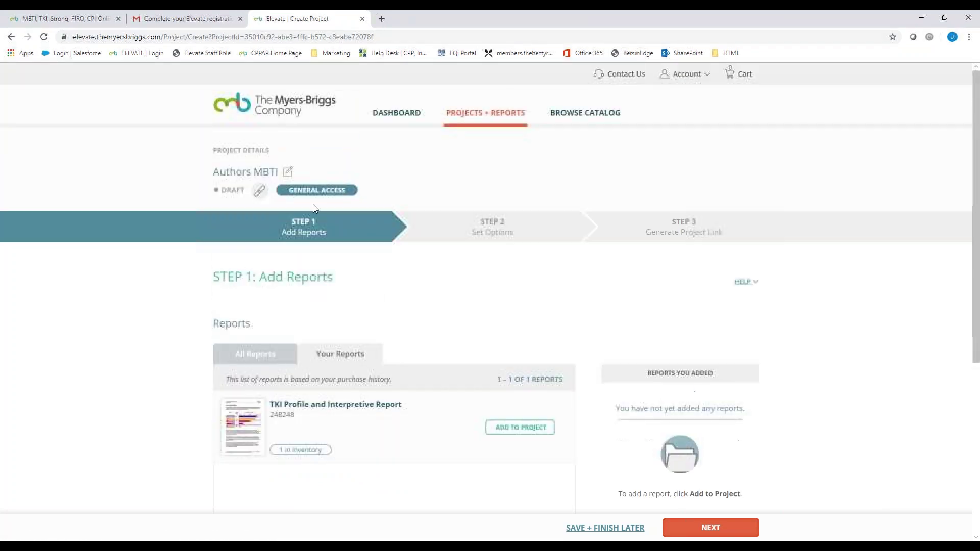
scroll(363, 337, down, 1)
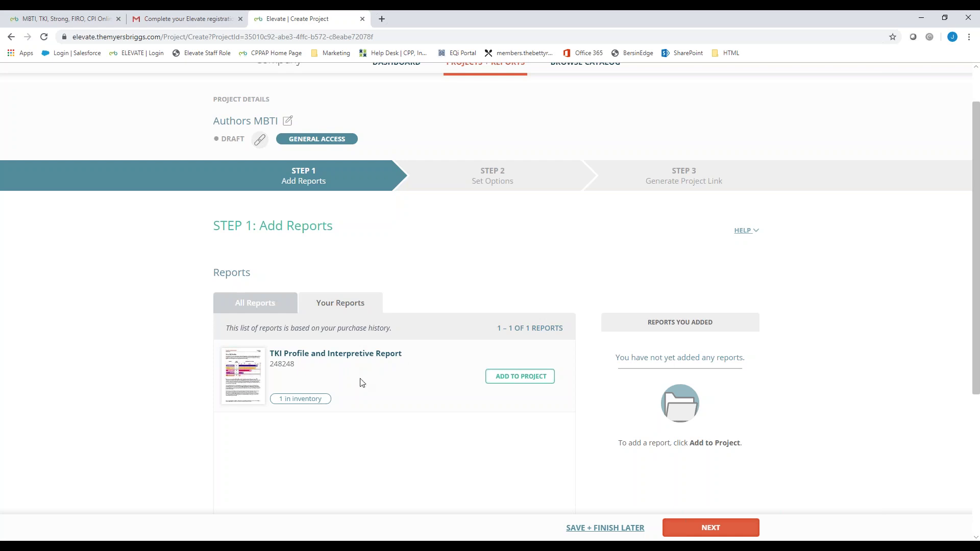
click(262, 306)
scroll(236, 503, down, 2)
scroll(393, 418, down, 1)
click(311, 278)
click(329, 326)
click(423, 279)
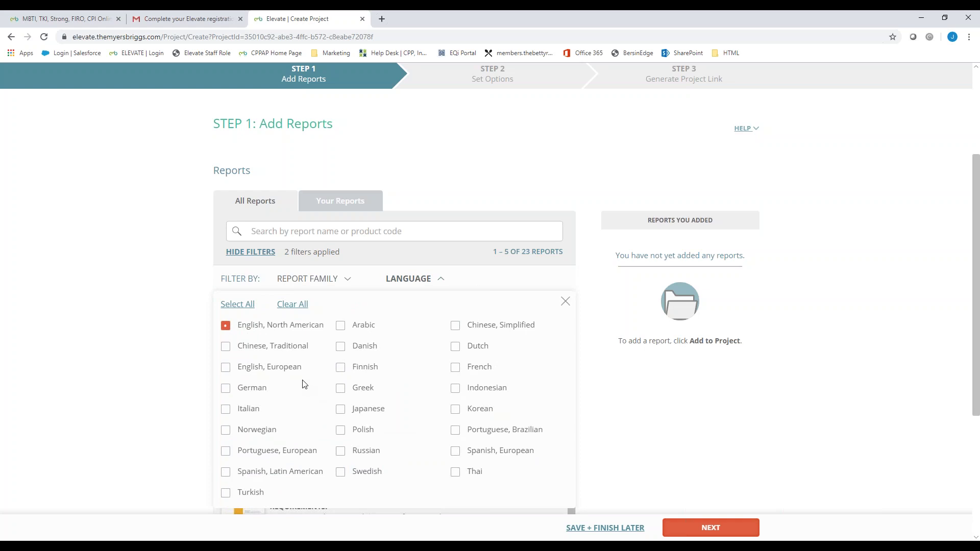
Step: Also include Chinese, Traditional reports in the language filter
click(254, 346)
click(565, 302)
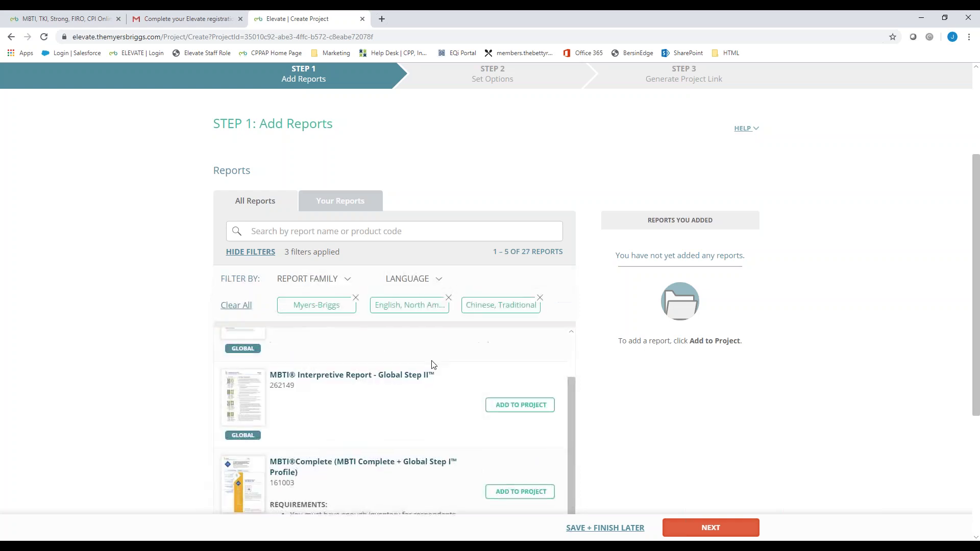
scroll(431, 366, down, 1)
scroll(728, 389, down, 1)
scroll(624, 349, down, 1)
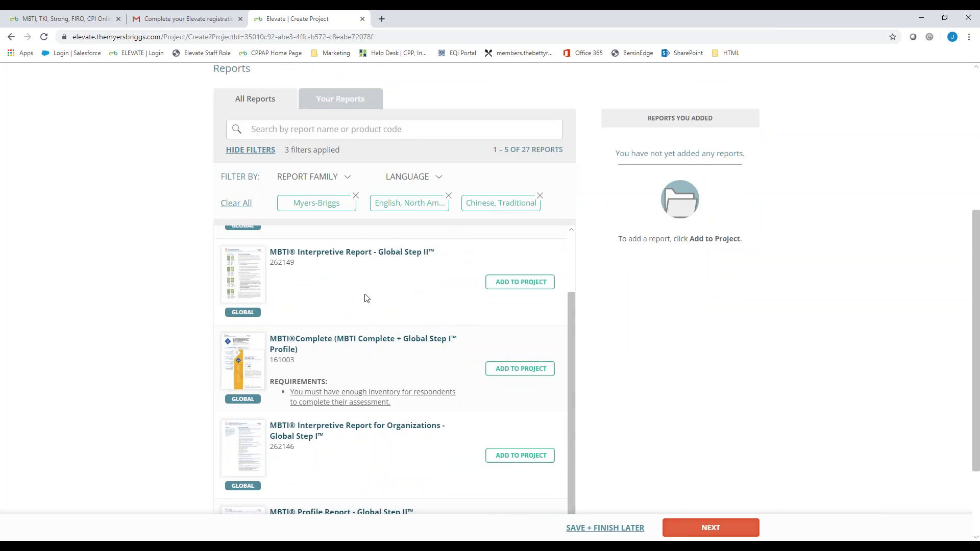
scroll(360, 292, up, 1)
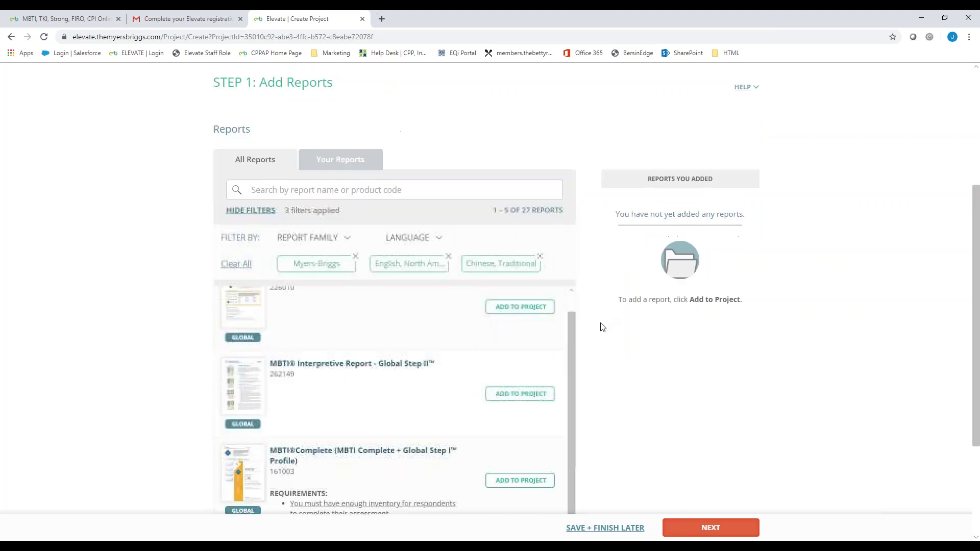
scroll(604, 322, up, 2)
Step: Add the Interpretive Report for Organizations instead of the Global Step II report
click(517, 435)
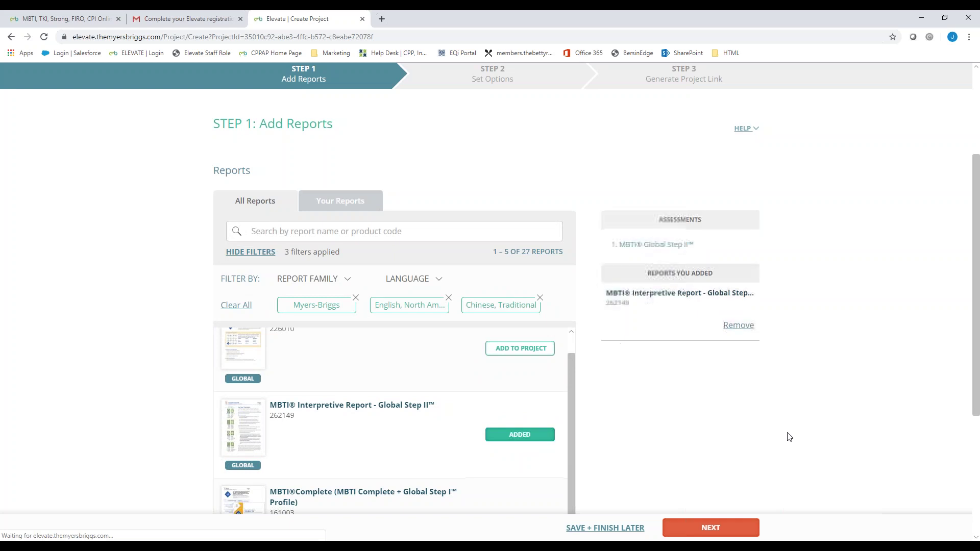
scroll(788, 435, down, 2)
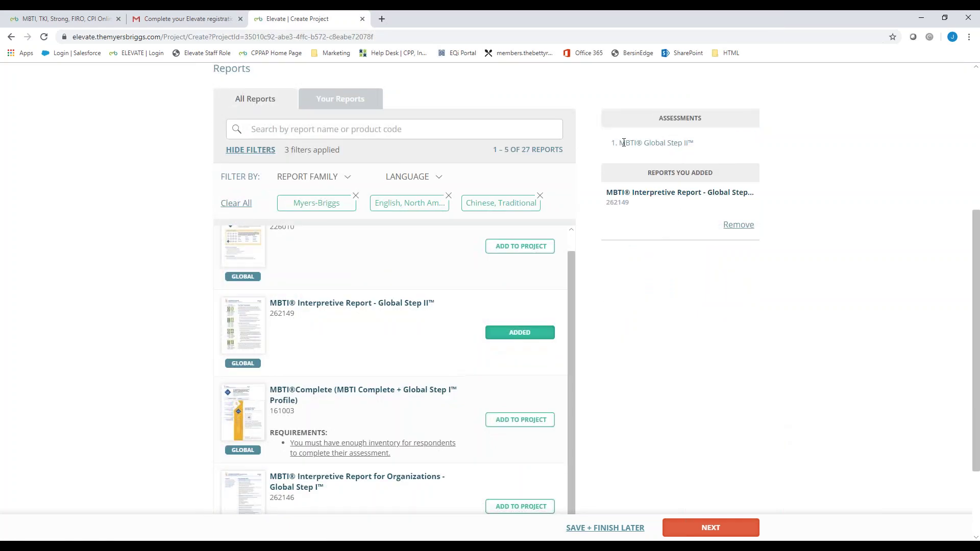
click(747, 228)
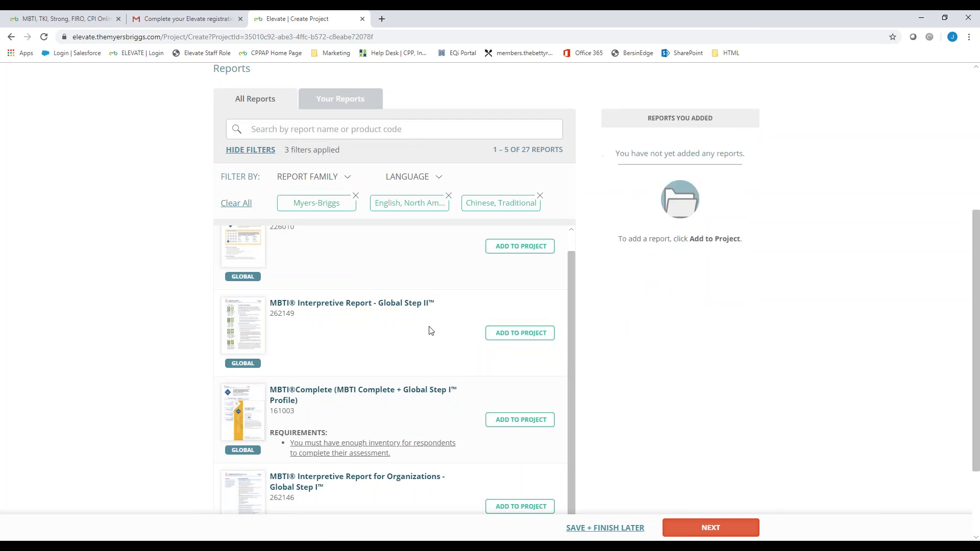
scroll(429, 330, down, 1)
click(551, 452)
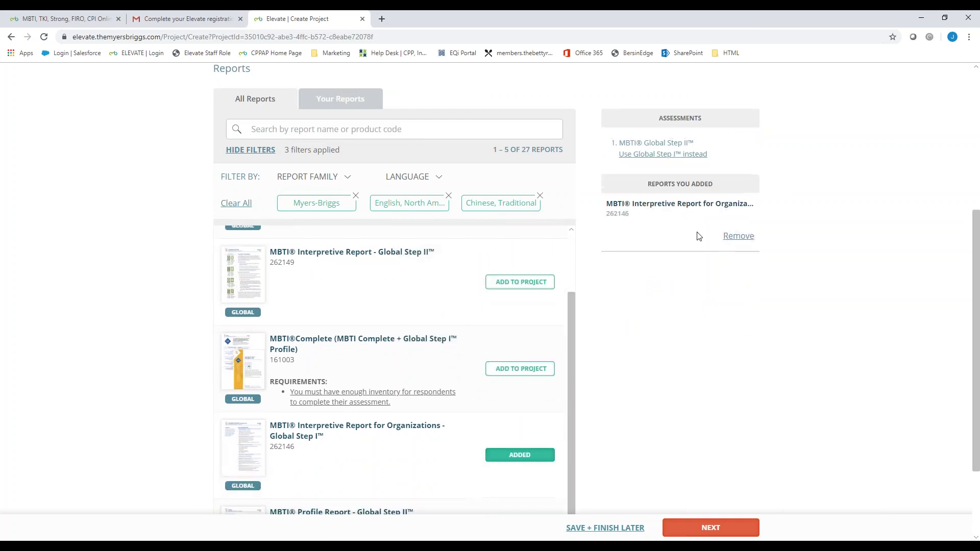
scroll(651, 195, up, 1)
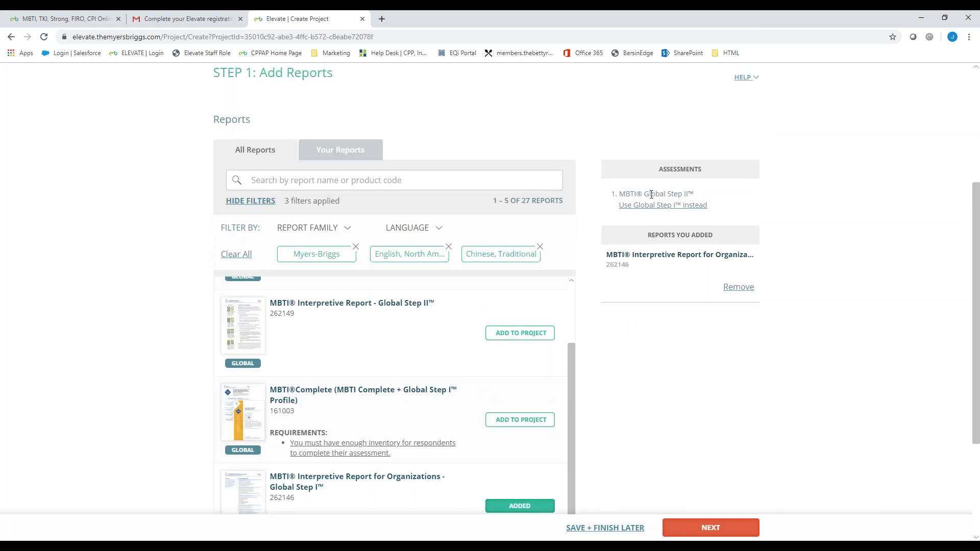
scroll(650, 195, up, 4)
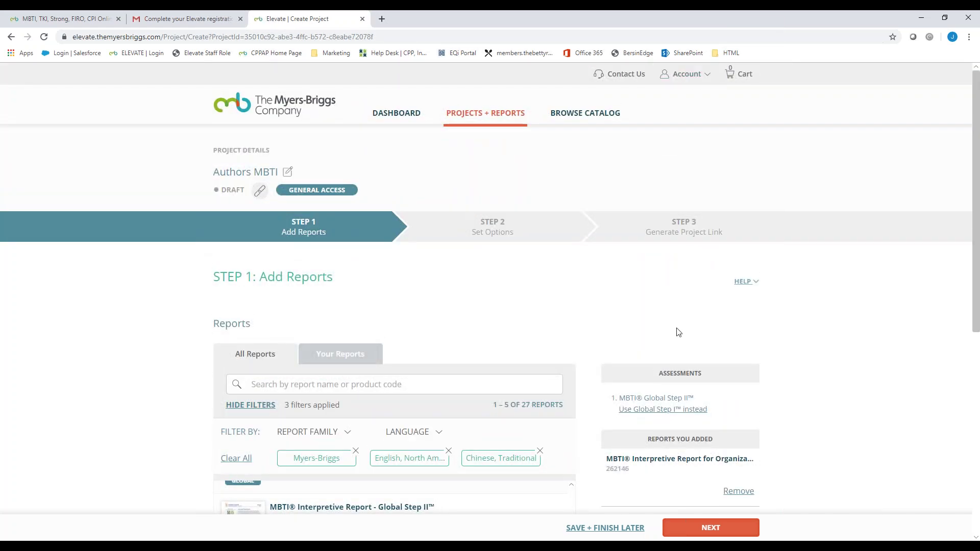
scroll(678, 331, down, 1)
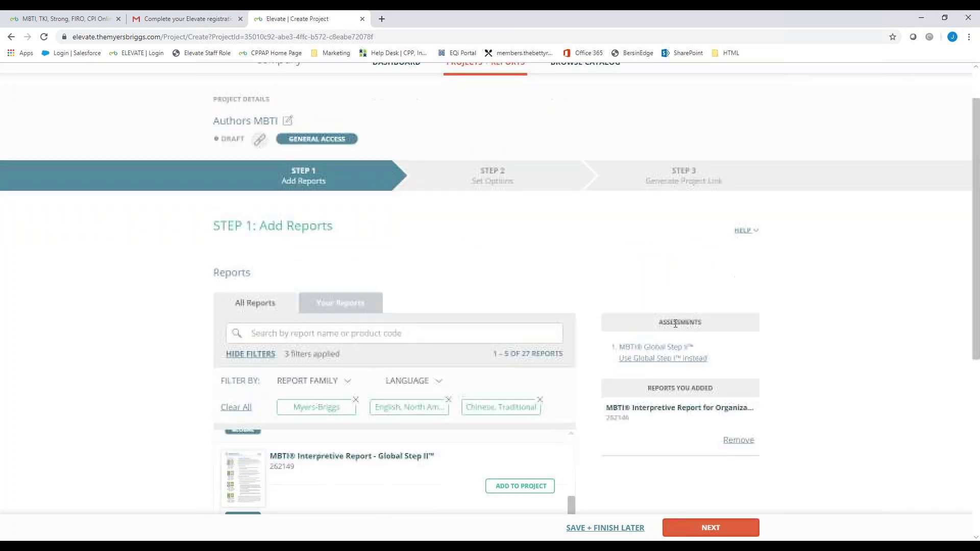
click(670, 359)
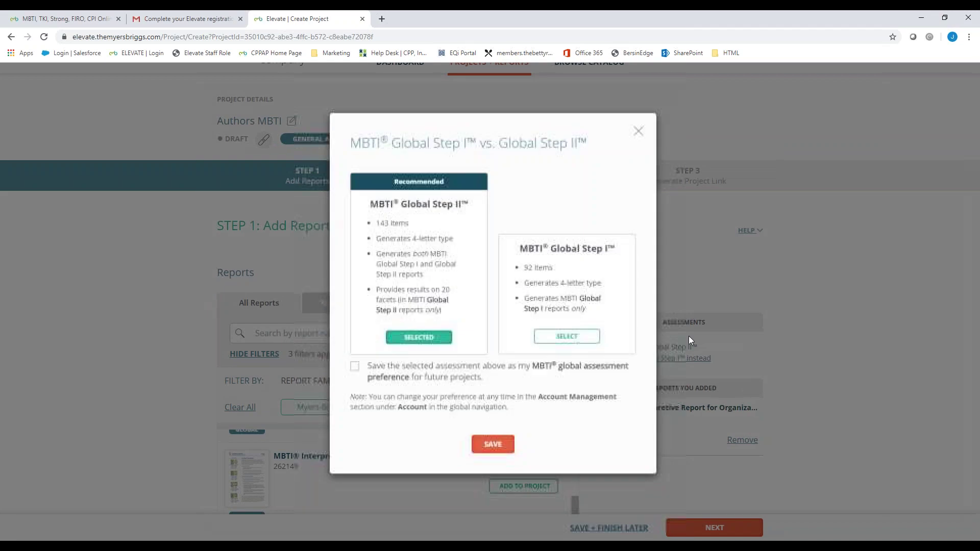
Step: Select MBTI Global Step I in the comparison and save it as the assessment
click(568, 337)
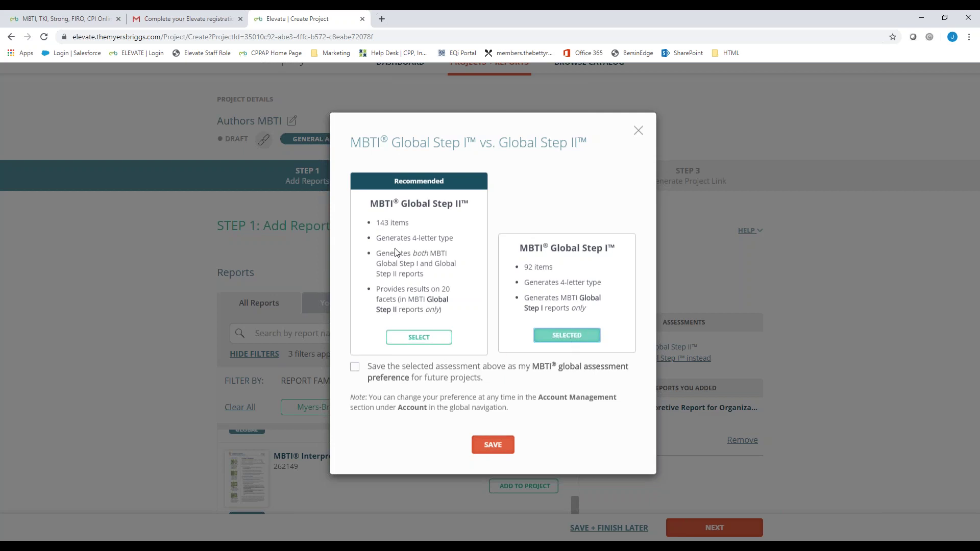
click(492, 444)
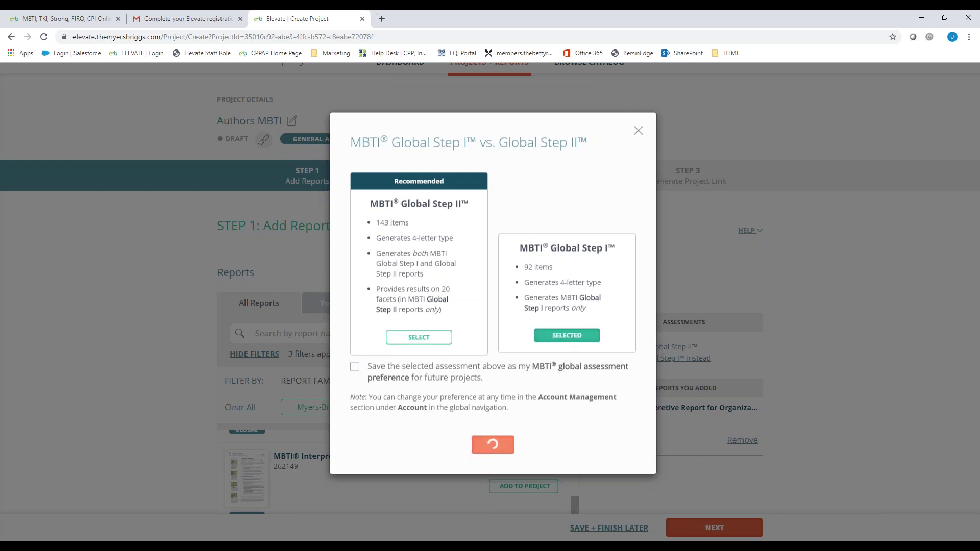
scroll(788, 400, down, 2)
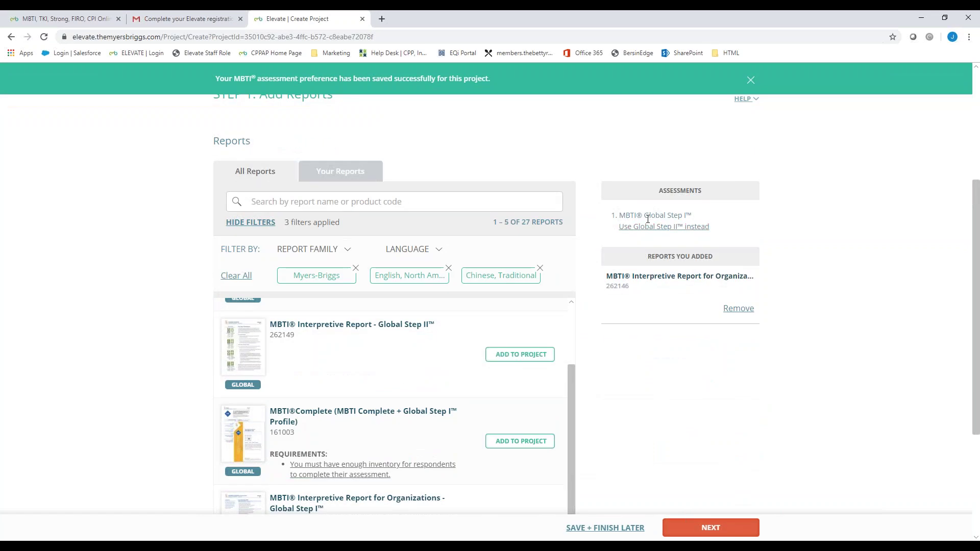
drag(698, 217, 621, 214)
scroll(766, 275, down, 1)
scroll(643, 250, down, 1)
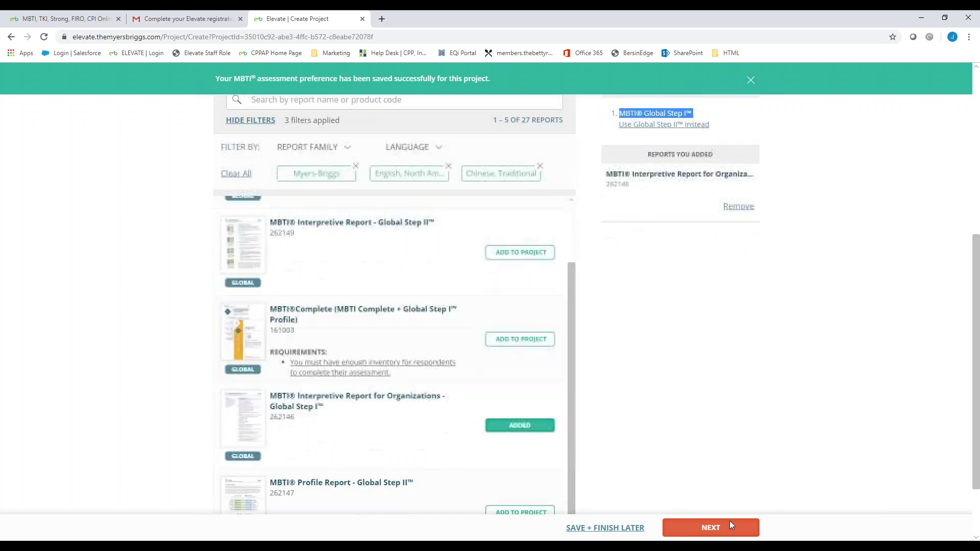
Step: Deny respondents access to their reports and turn off completion notification emails
click(710, 527)
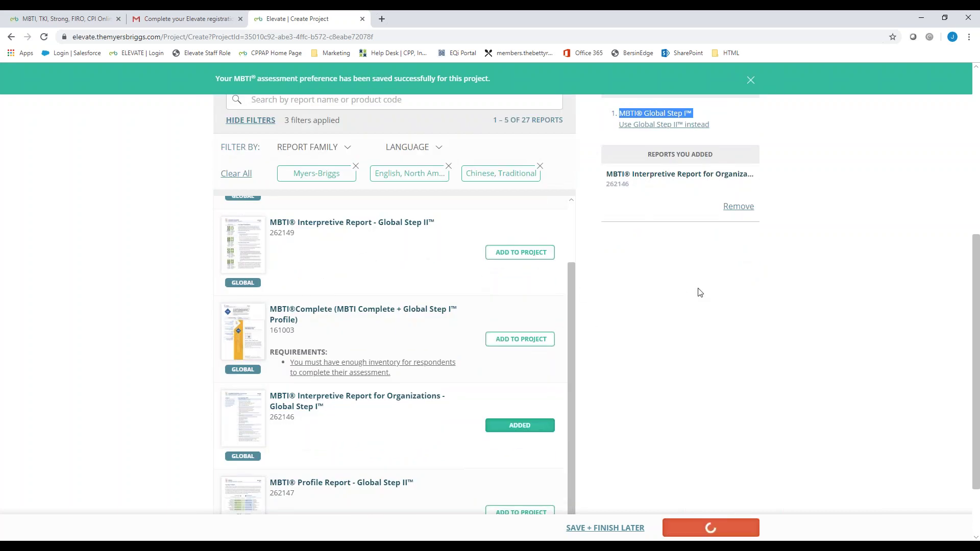
scroll(843, 259, down, 1)
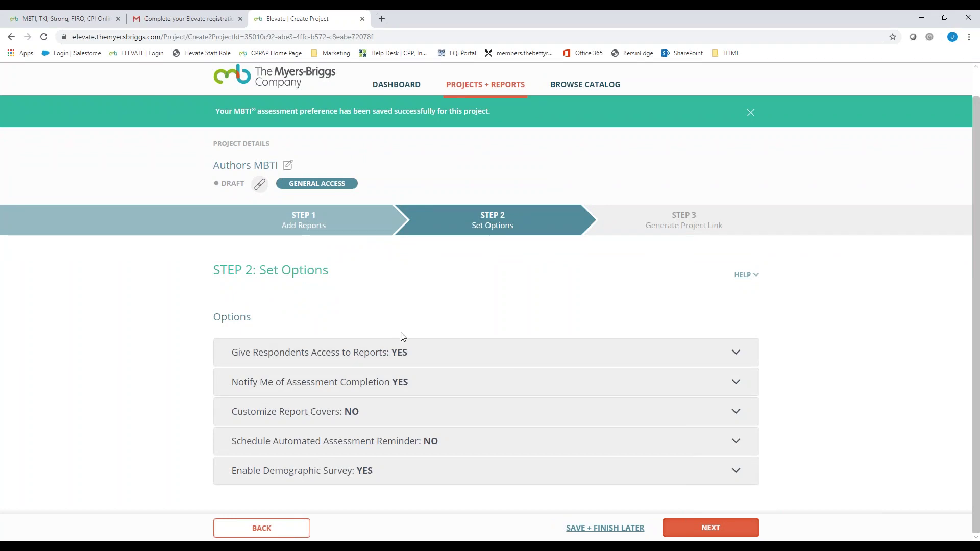
click(400, 352)
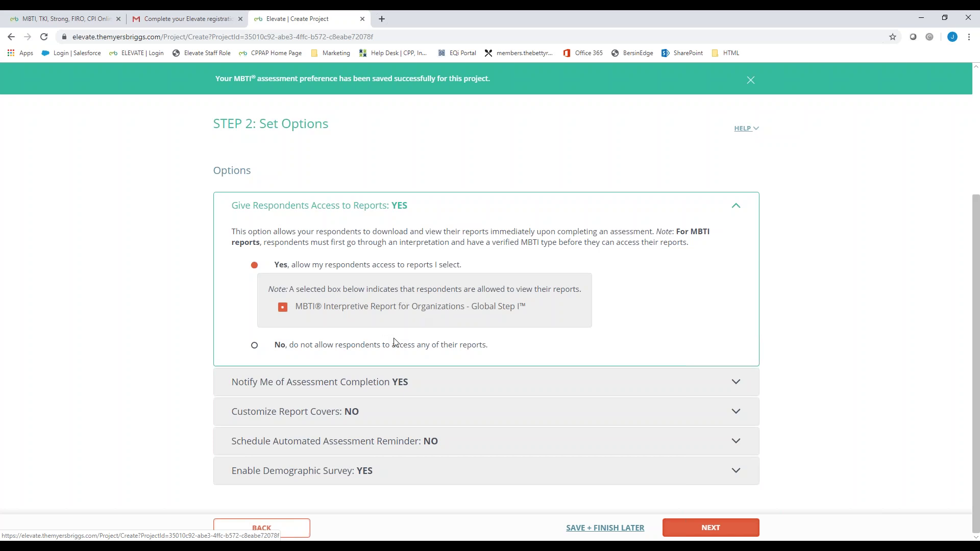
click(380, 345)
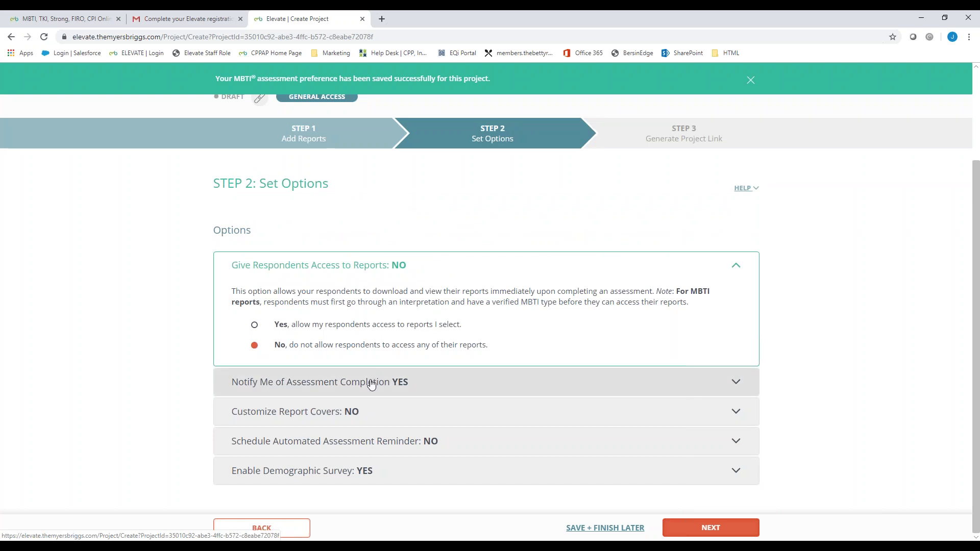
click(399, 389)
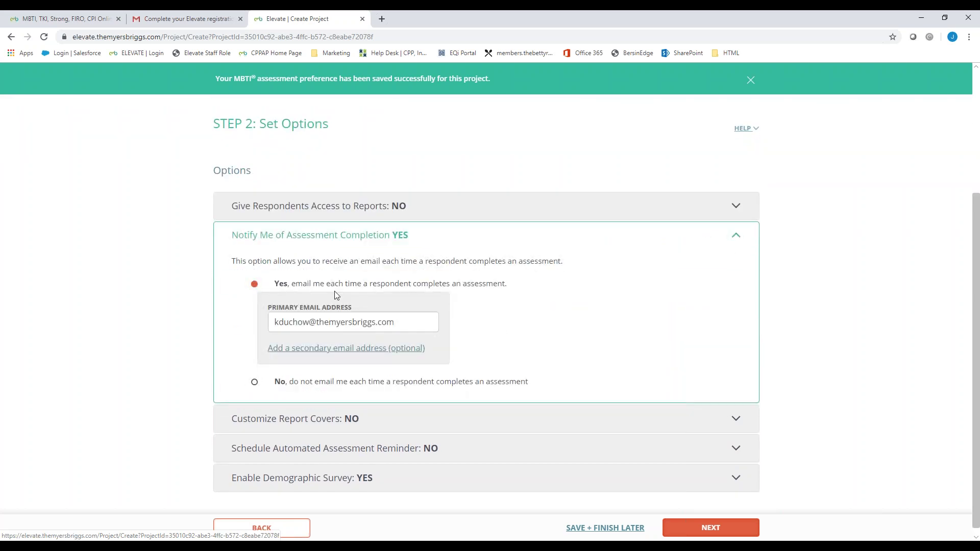
click(340, 352)
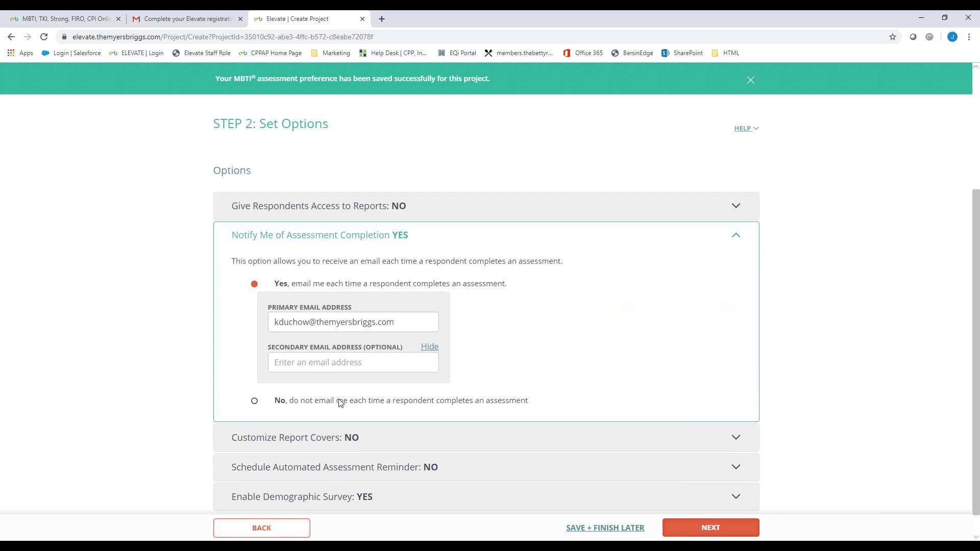
click(357, 400)
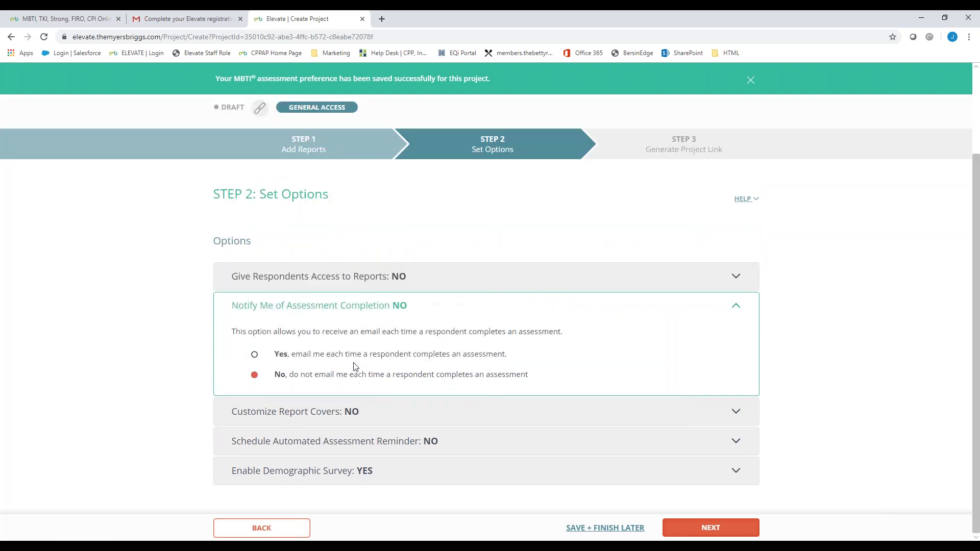
Step: Turn on report cover customization and put a sample person's name on cover line 1
click(385, 412)
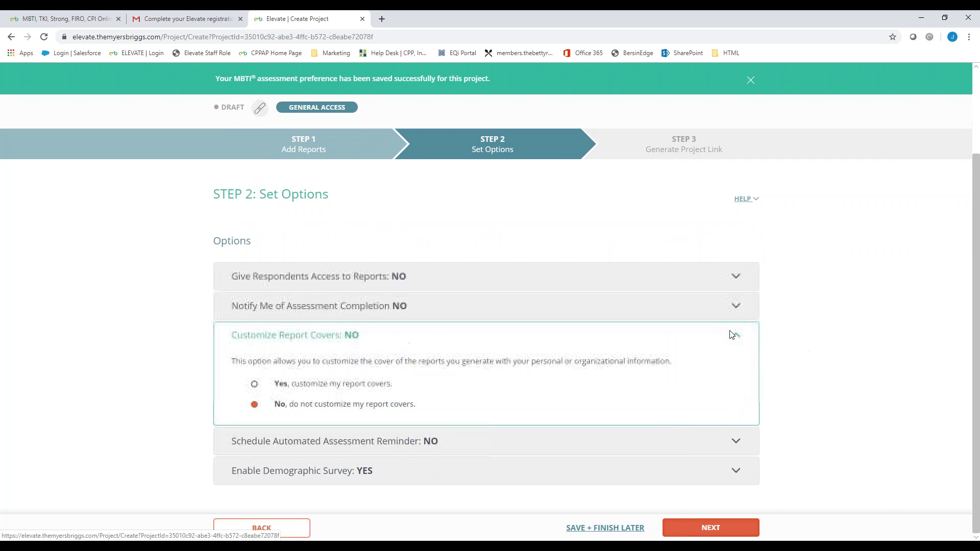
click(383, 386)
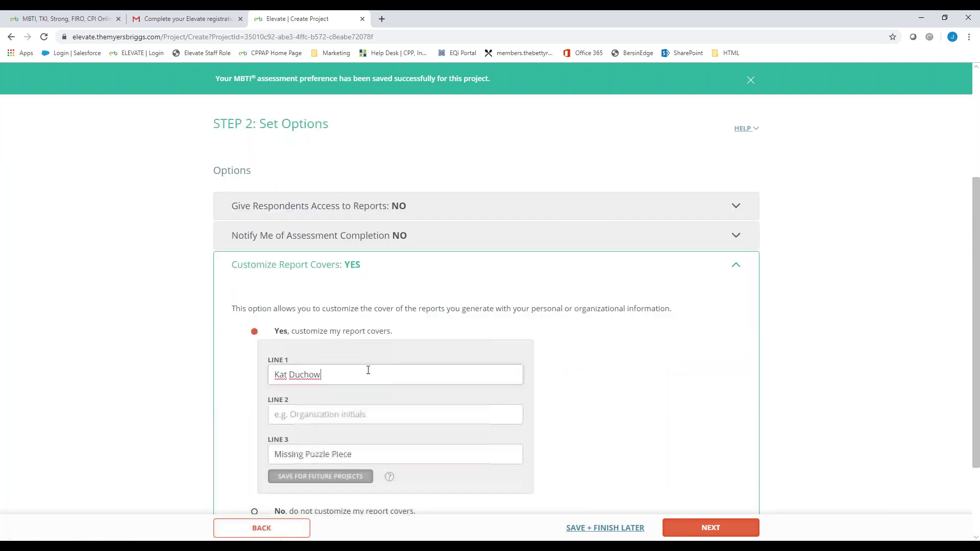
scroll(368, 379, down, 2)
drag(350, 267, 267, 268)
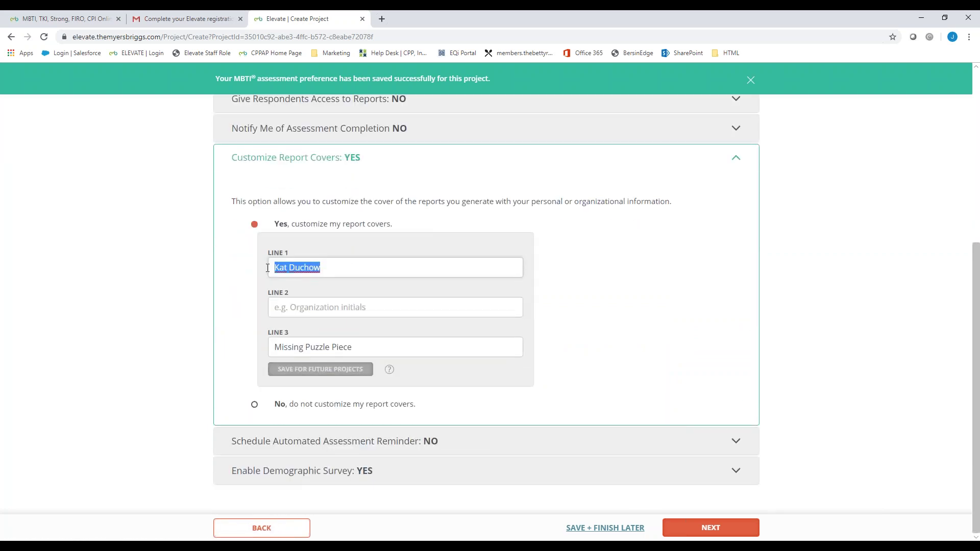
key(BackSpace)
text(Jane Sample)
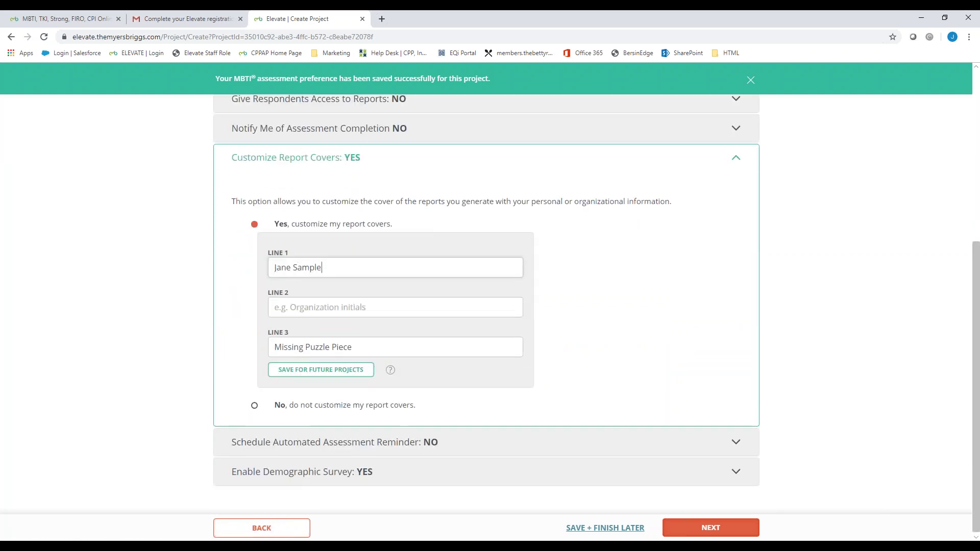
click(298, 306)
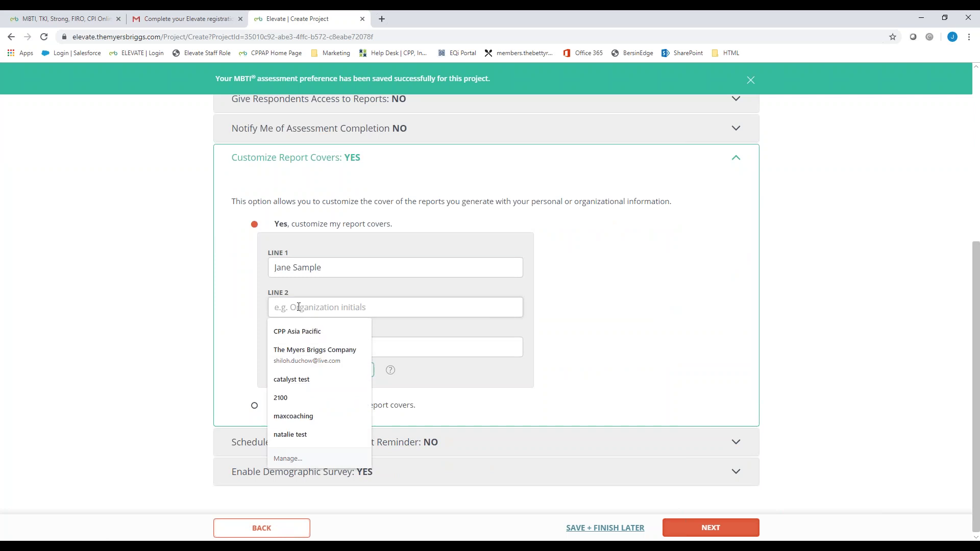
Step: Set cover line 3 to 'Sample Consulting' and save the cover for future projects
click(383, 346)
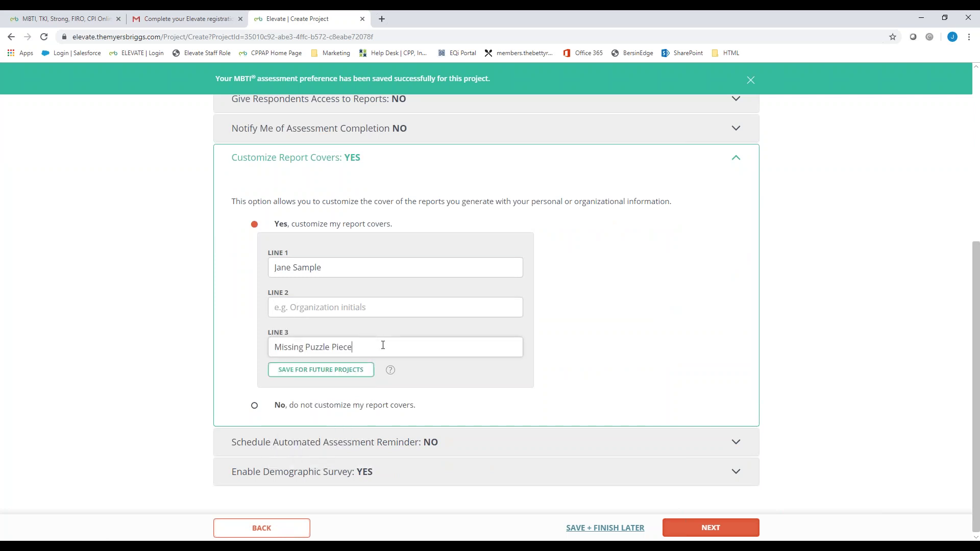
triple_click(350, 347)
key(BackSpace)
text(Jane Sa)
key(BackSpace)
key(BackSpace)
text(Sample Consulting)
click(320, 370)
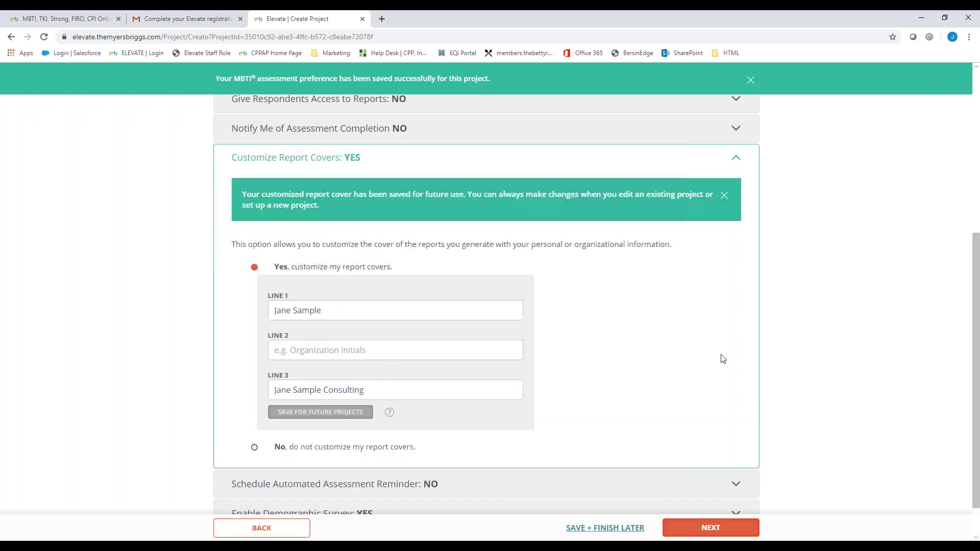
scroll(697, 354, down, 1)
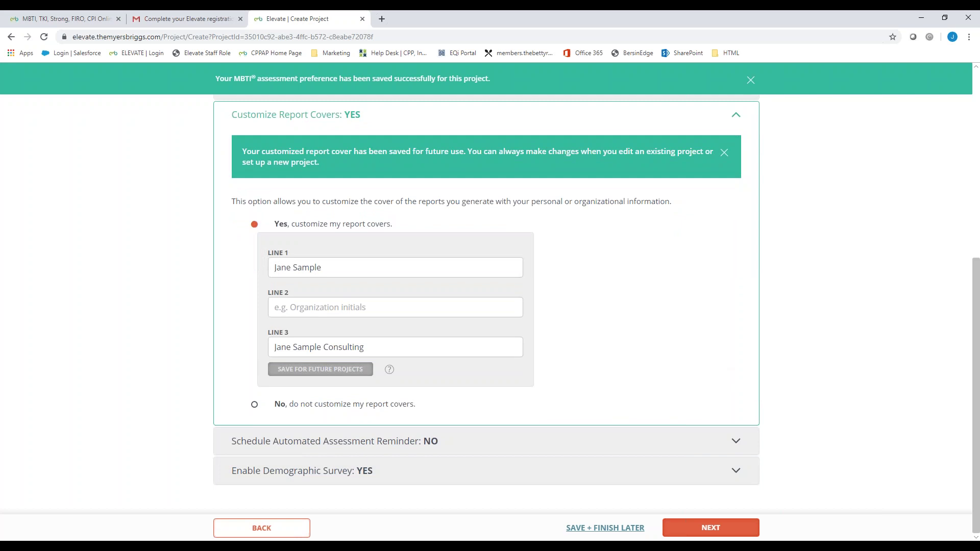
Step: Review the reminder and demographic survey options, keeping reminders off and the survey enabled
click(335, 450)
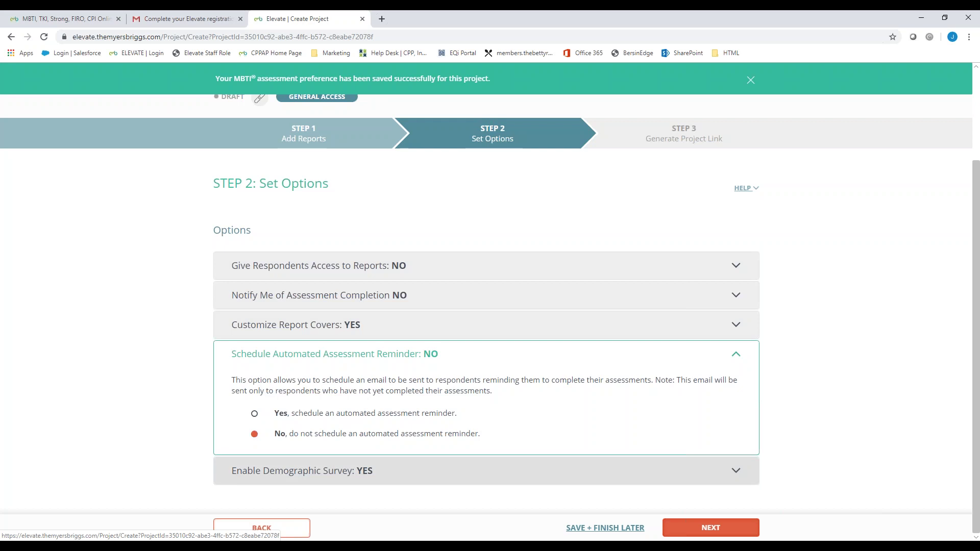
click(480, 472)
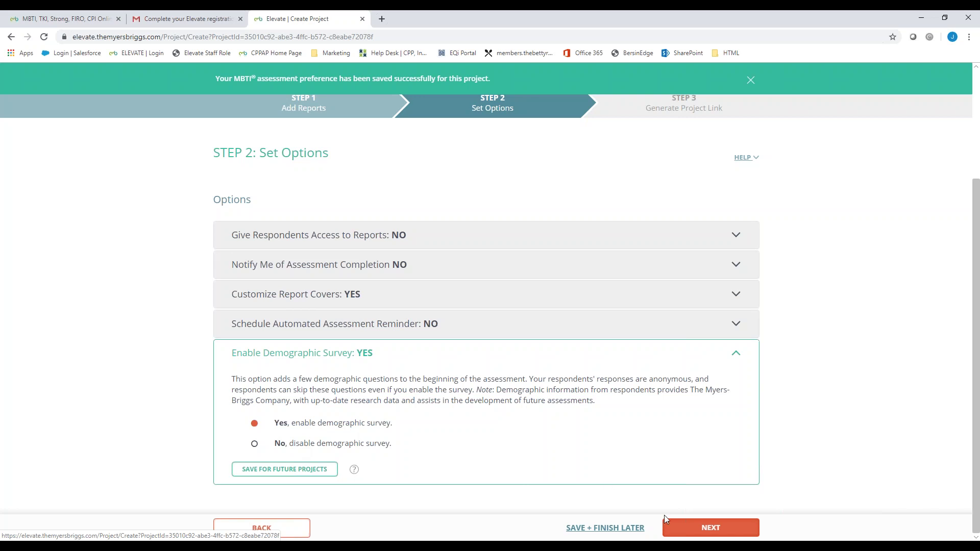
Step: Generate the Authors MBTI project link
click(734, 533)
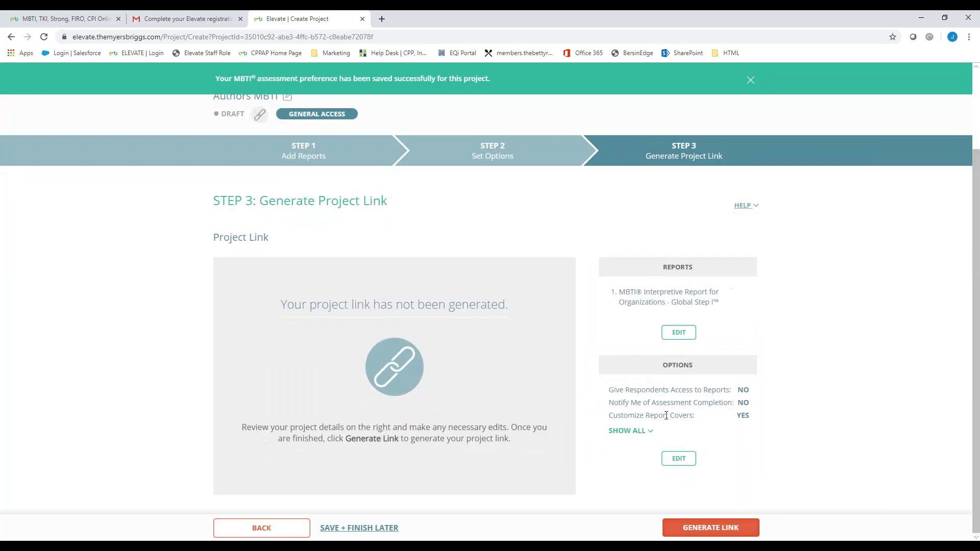
click(694, 528)
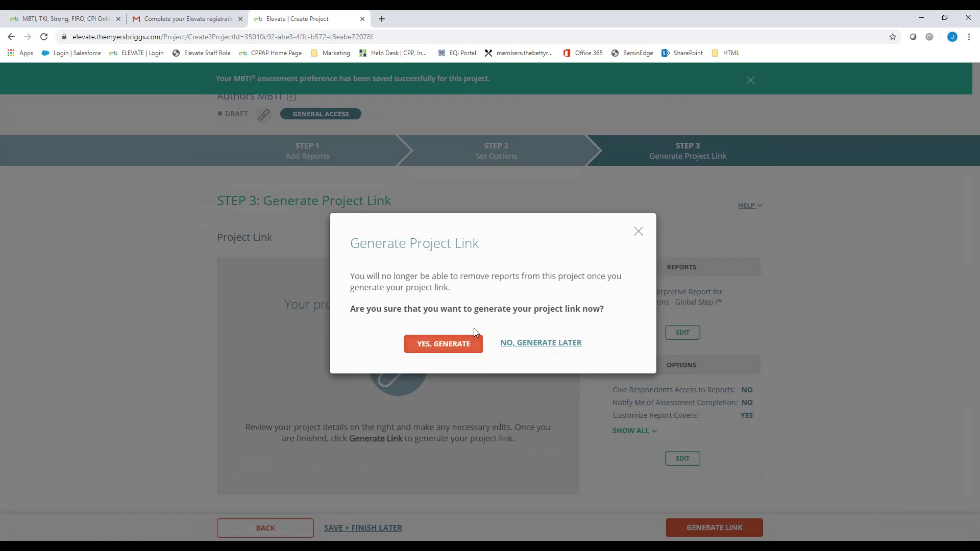
click(443, 343)
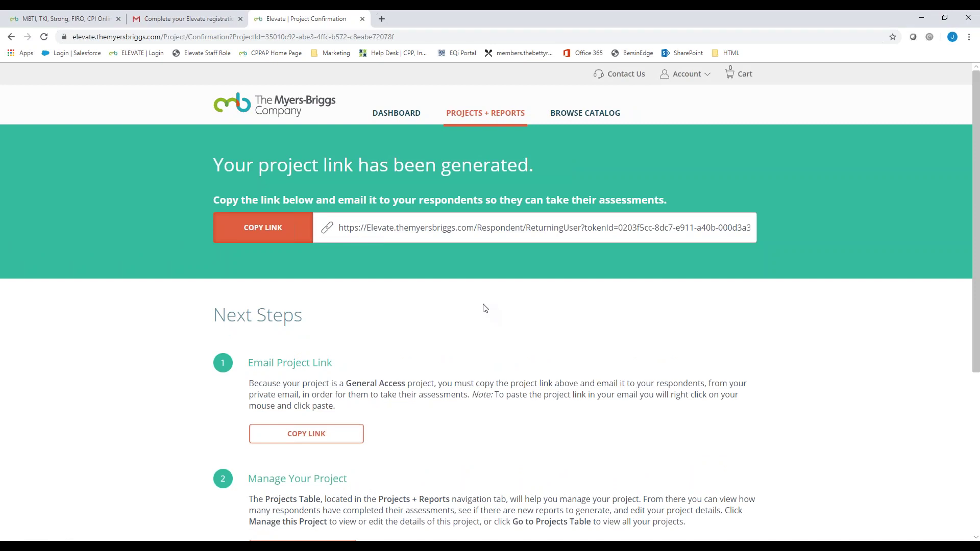
Step: Open the project's management page at Add Reports + Support Materials
scroll(321, 282, down, 2)
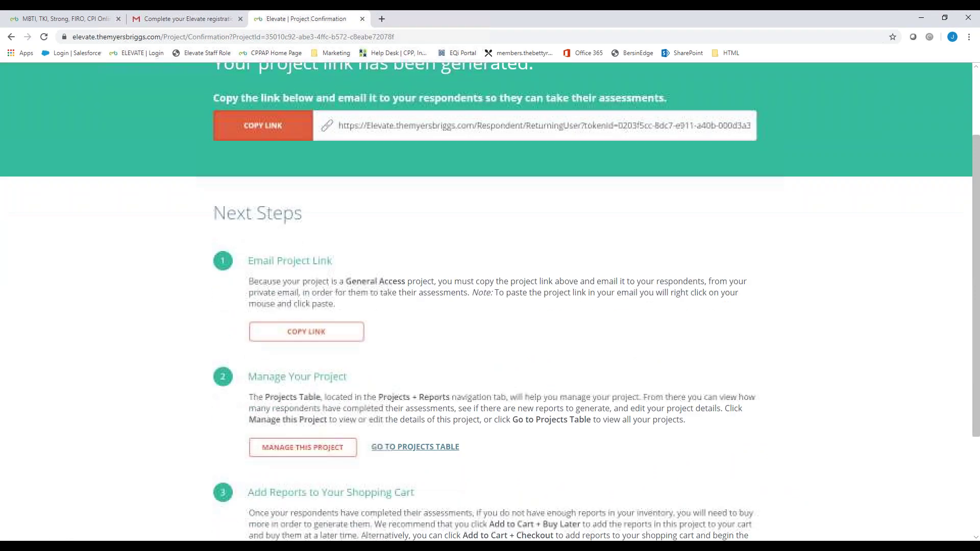
click(311, 452)
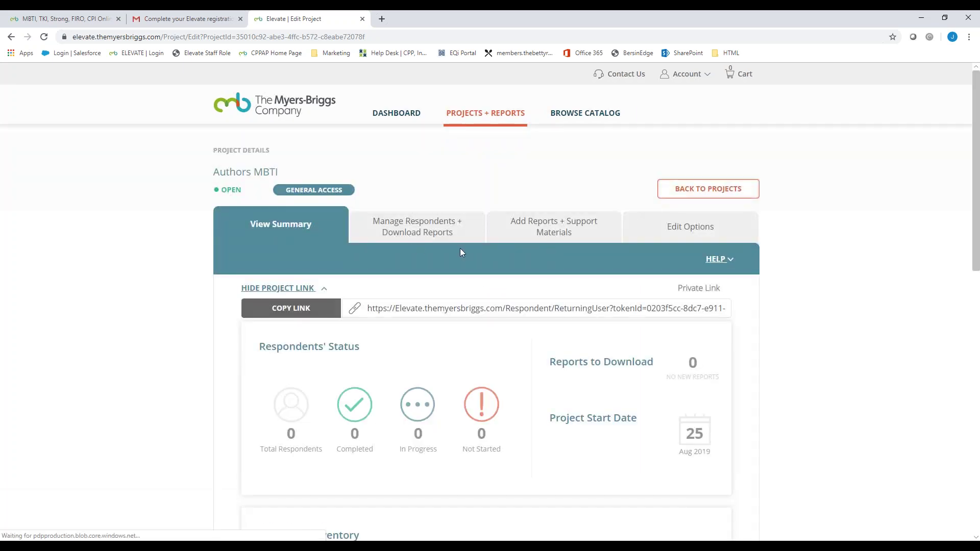
click(569, 229)
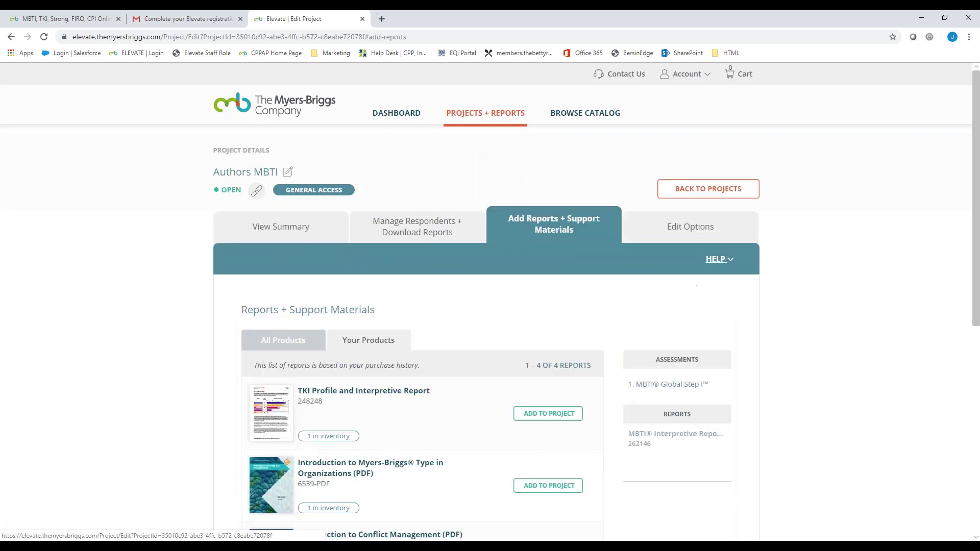
Step: Add the Introduction to Myers-Briggs Type in Organizations PDF and save the project changes
scroll(437, 245, down, 2)
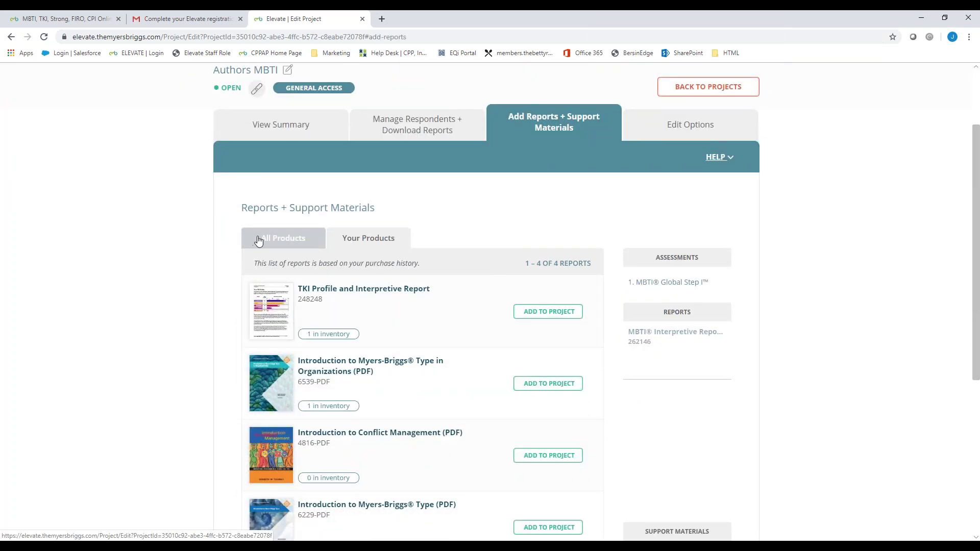
click(548, 383)
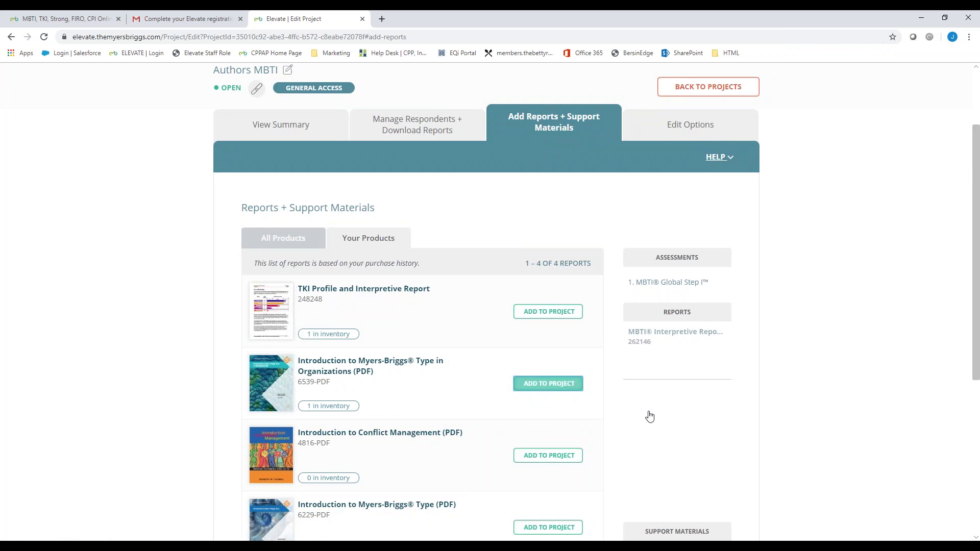
scroll(724, 429, down, 3)
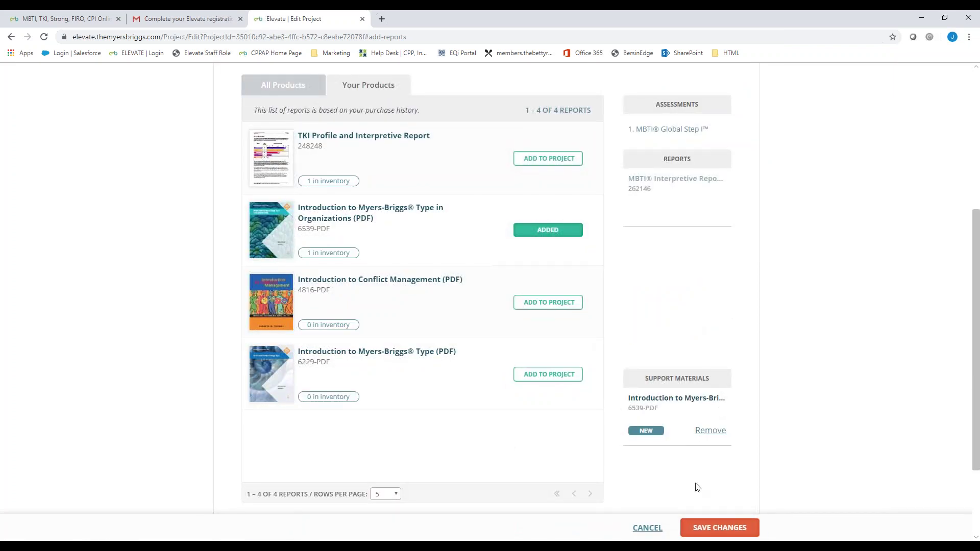
click(721, 528)
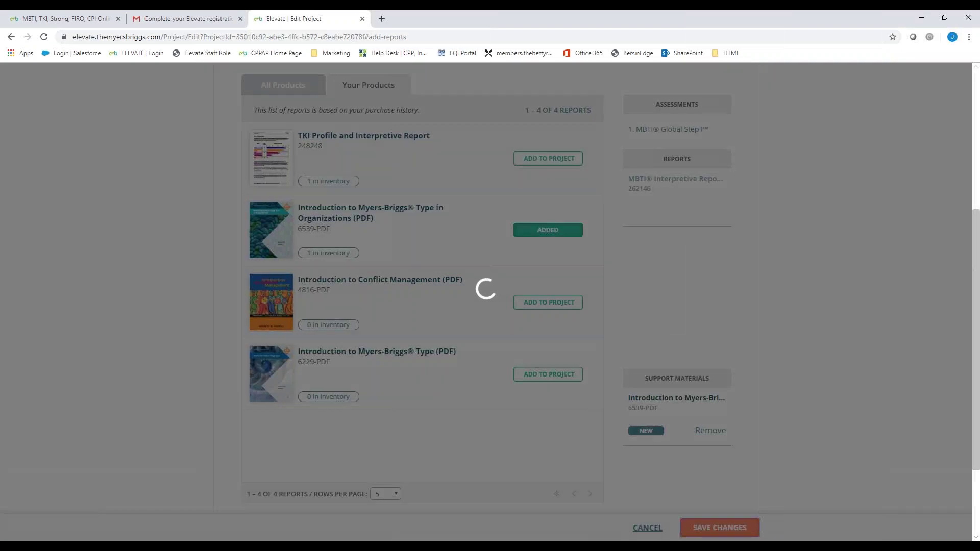
click(452, 349)
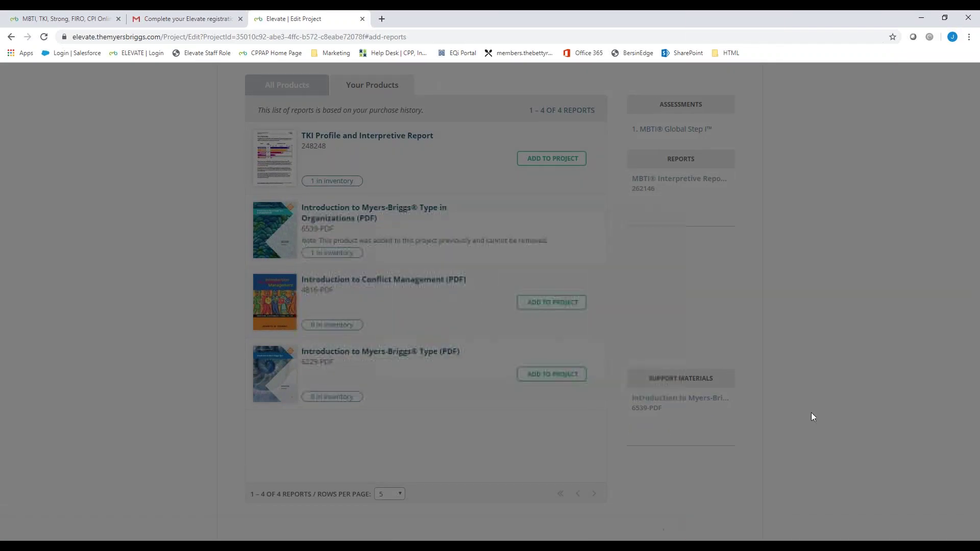
Step: Continue past the support materials email page back to the Projects list
click(419, 380)
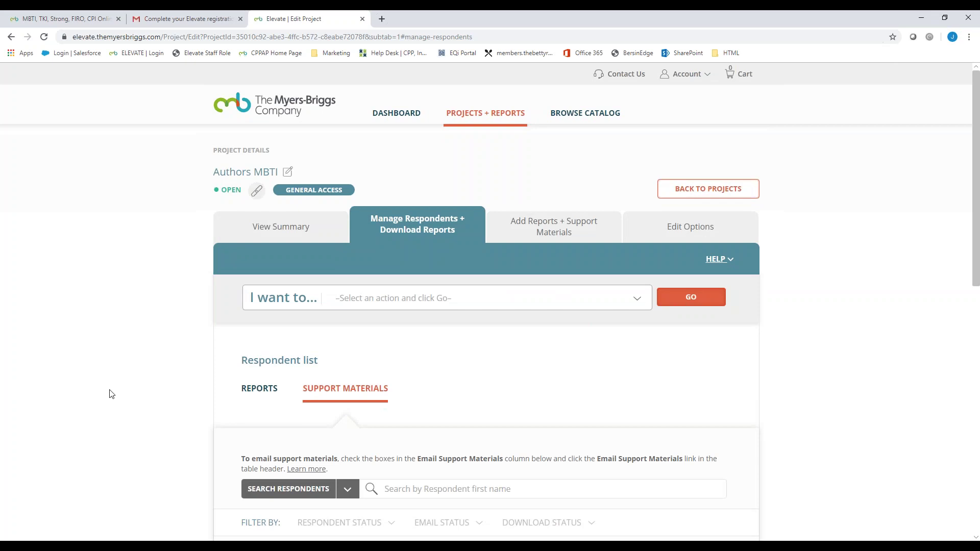
scroll(179, 396, down, 4)
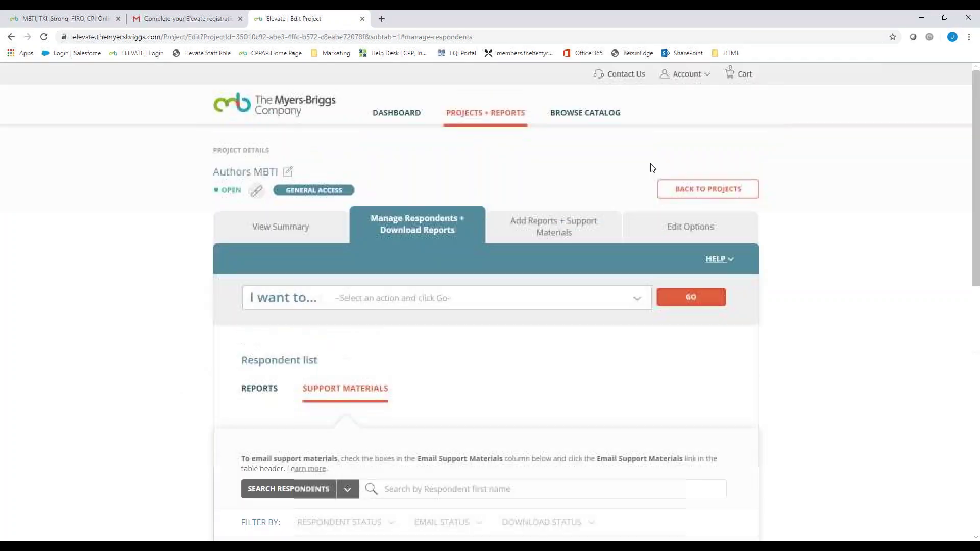
click(707, 194)
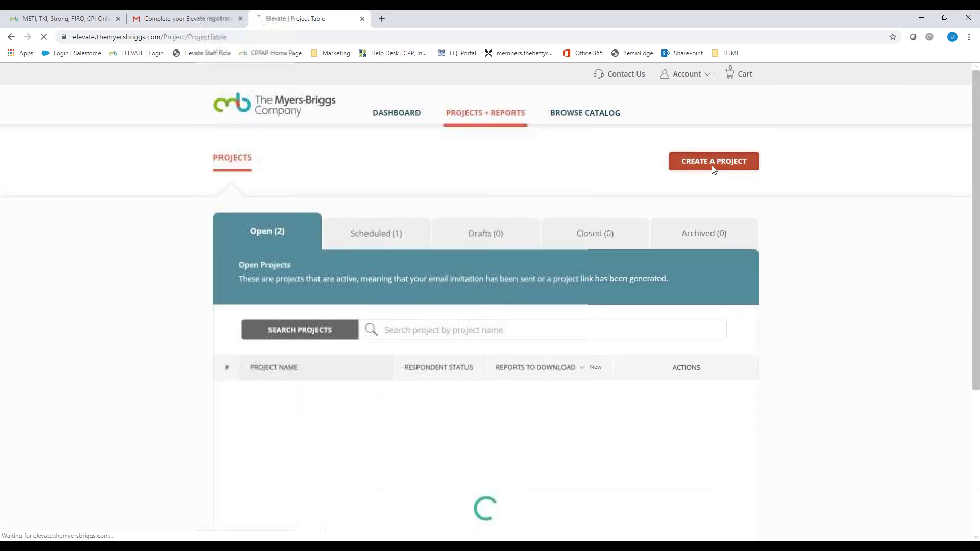
Step: Create a new invitation-only project named 'Authors2 MBTI'
click(707, 162)
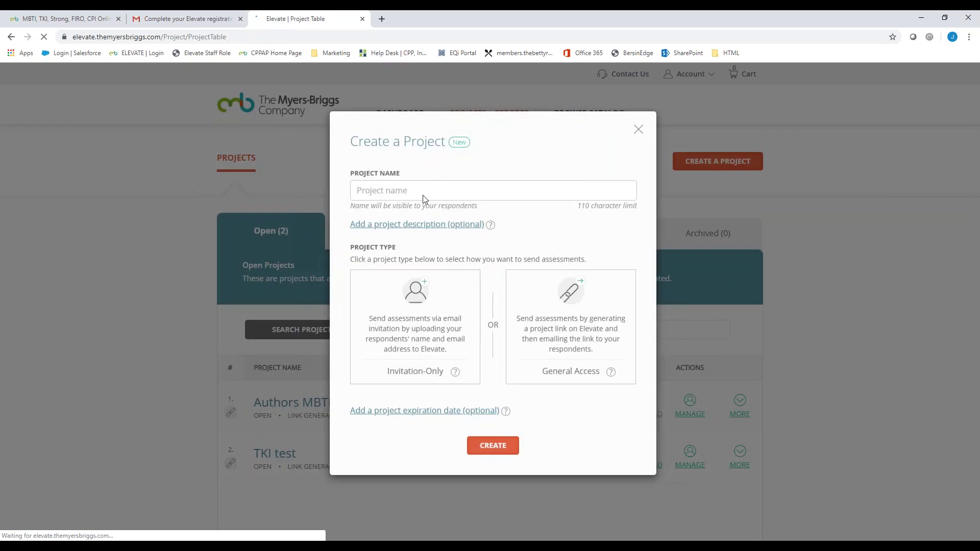
click(387, 193)
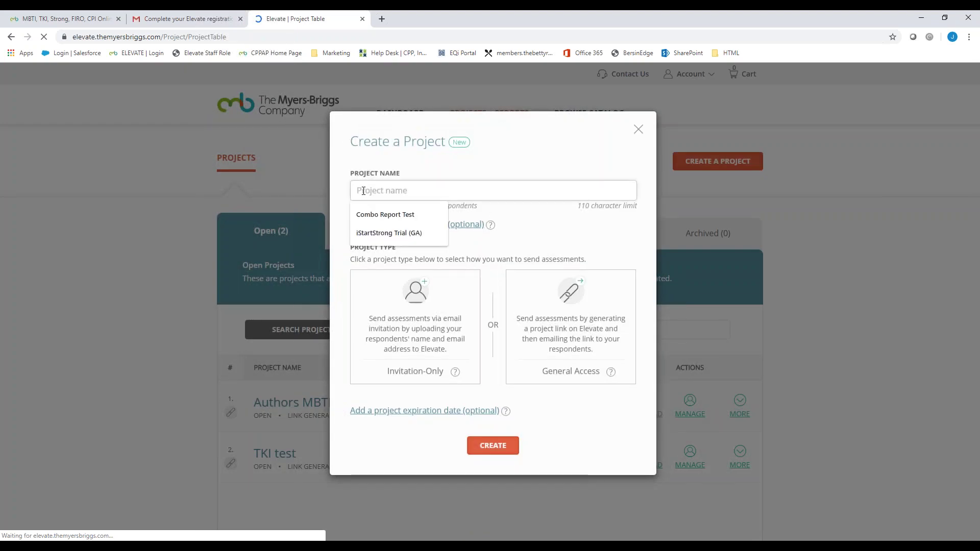
text(Authors2 MT)
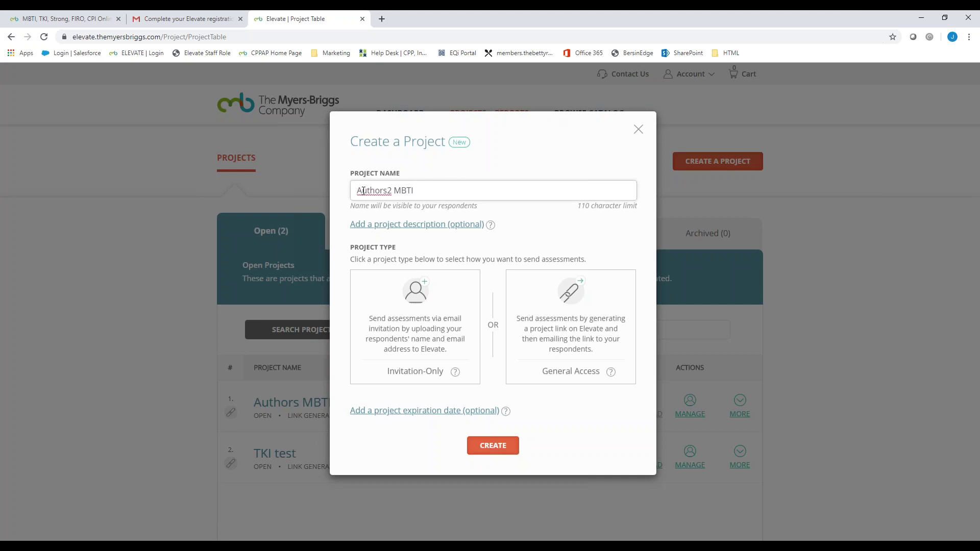
click(409, 352)
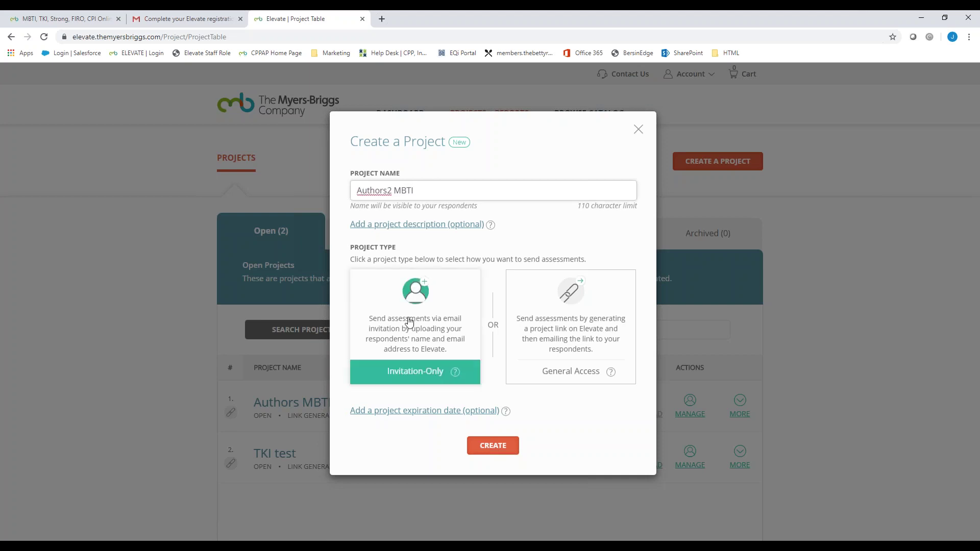
click(503, 450)
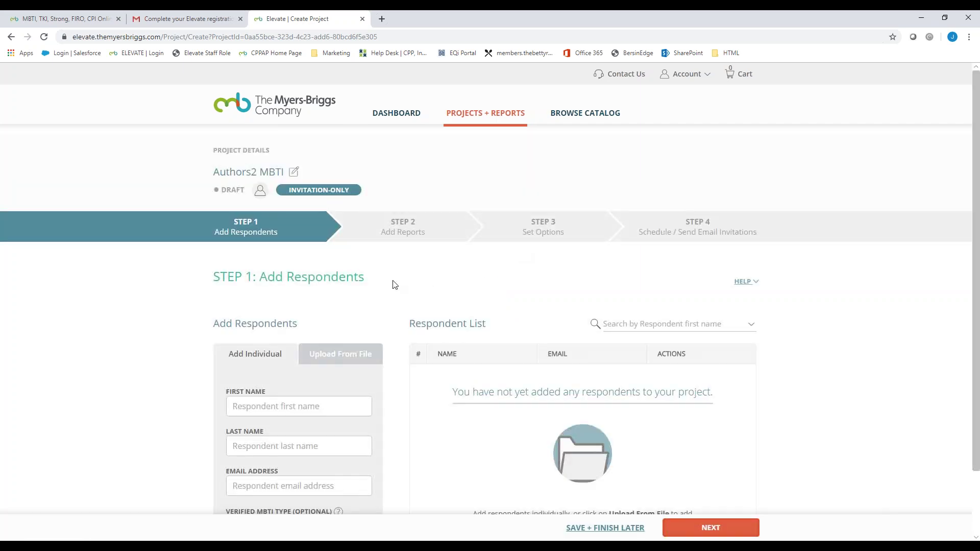
Step: Add the first respondent's name and e-mail with verified type ISFP
scroll(396, 215, down, 2)
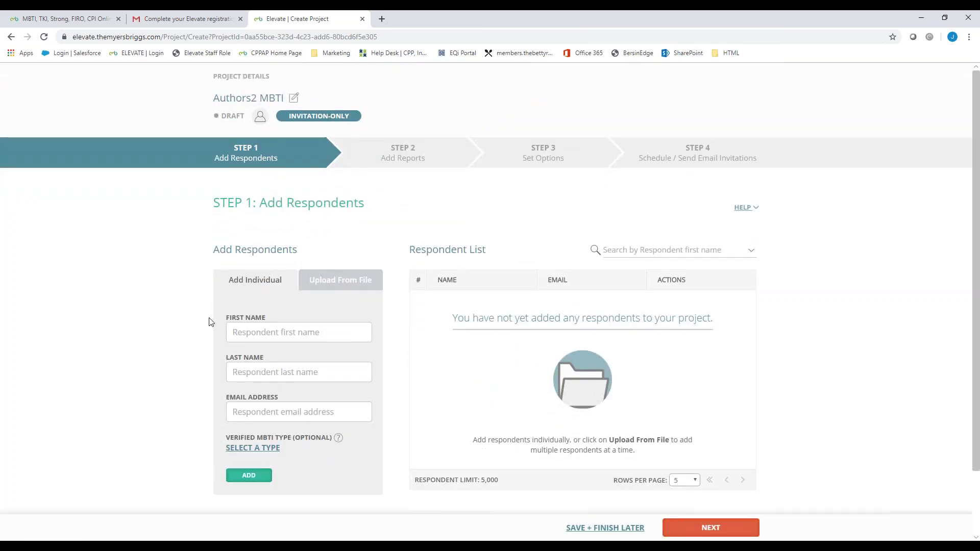
click(234, 333)
text(Kather)
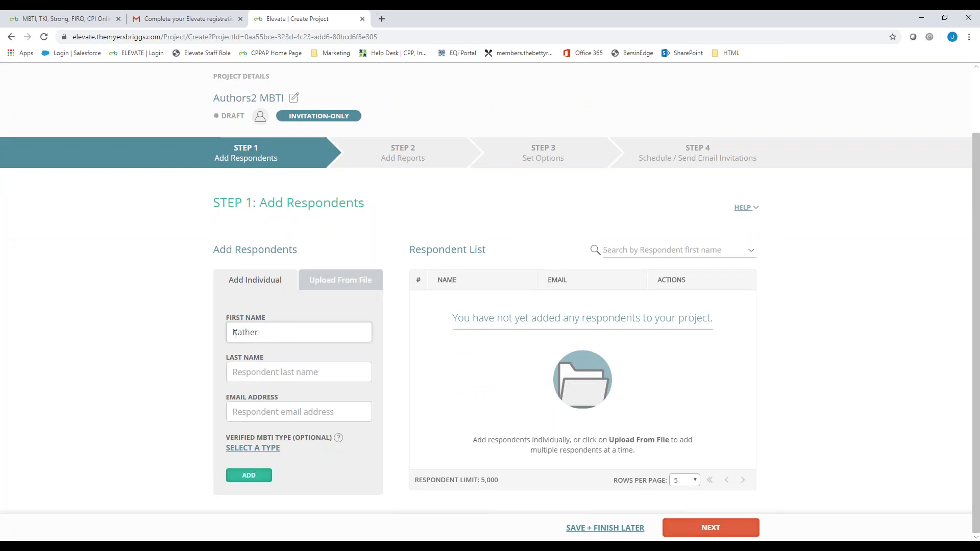
text(nB)
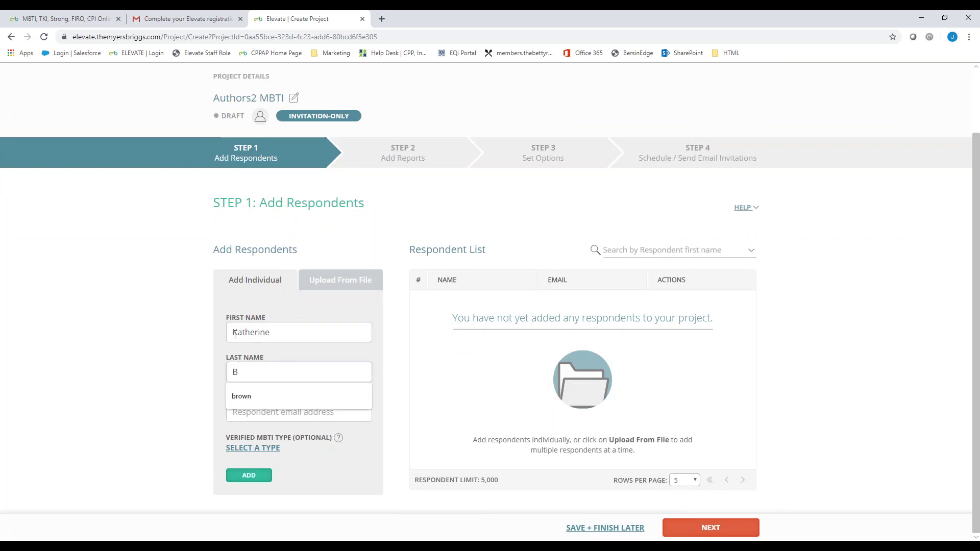
text(rigk)
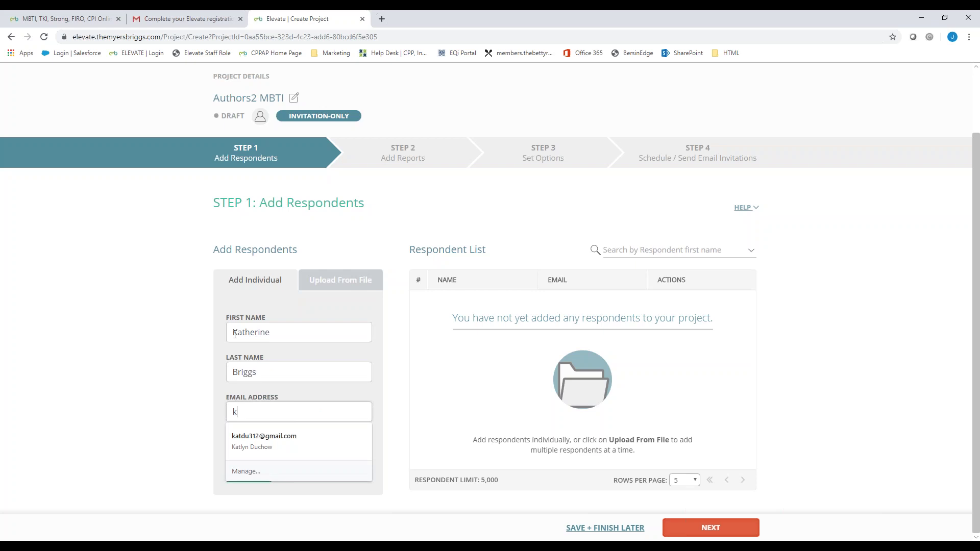
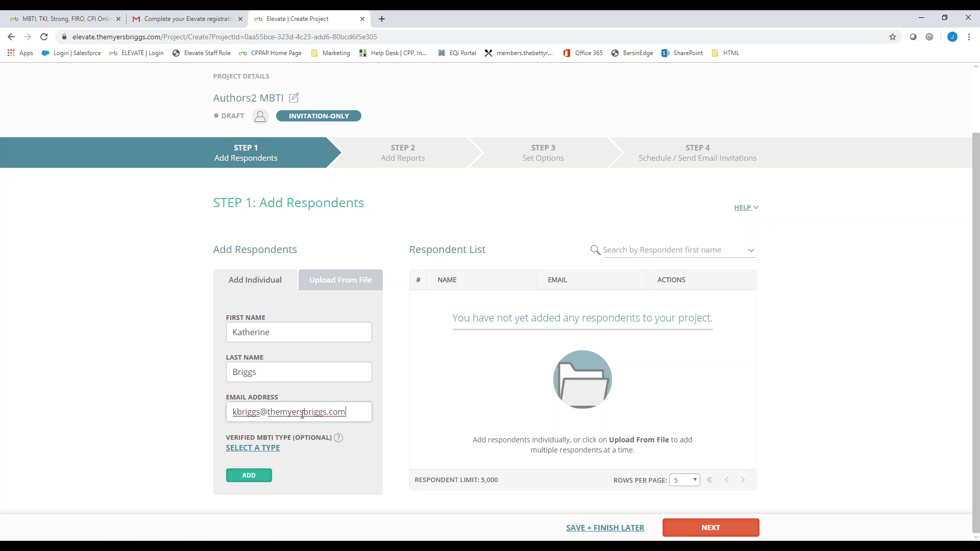
click(251, 449)
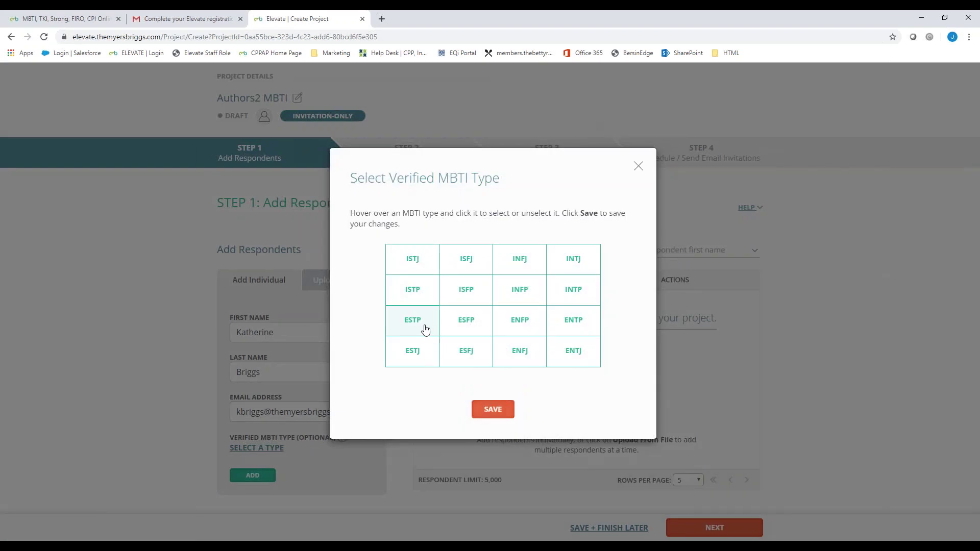
click(461, 301)
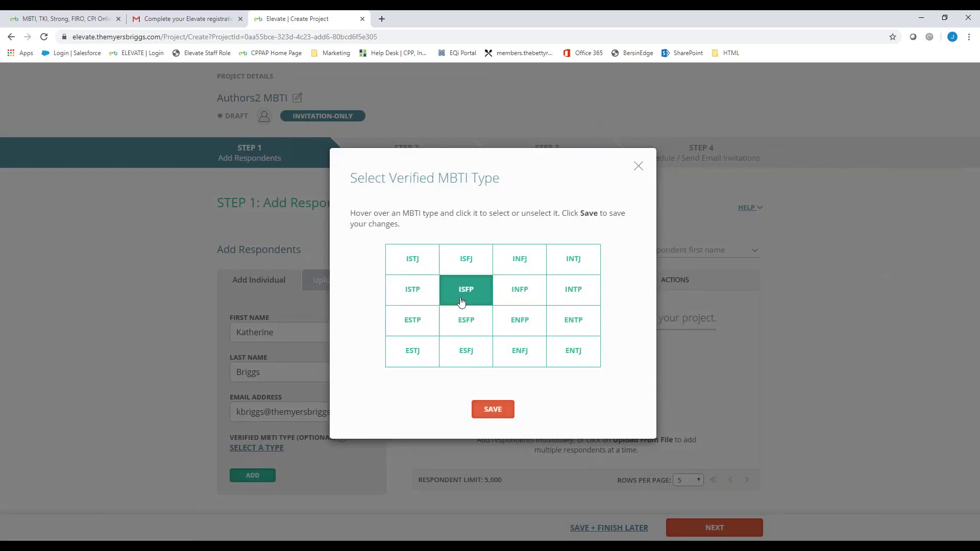
click(493, 408)
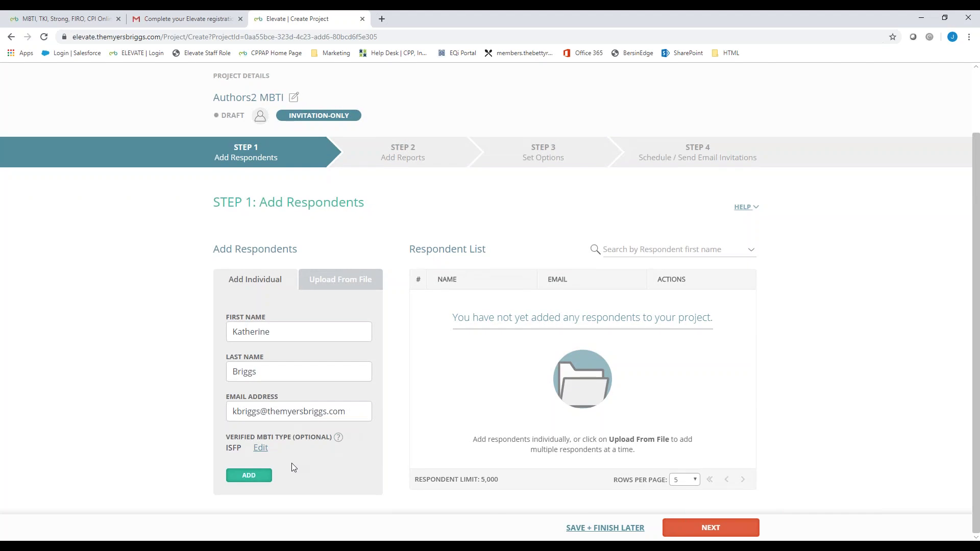
click(248, 475)
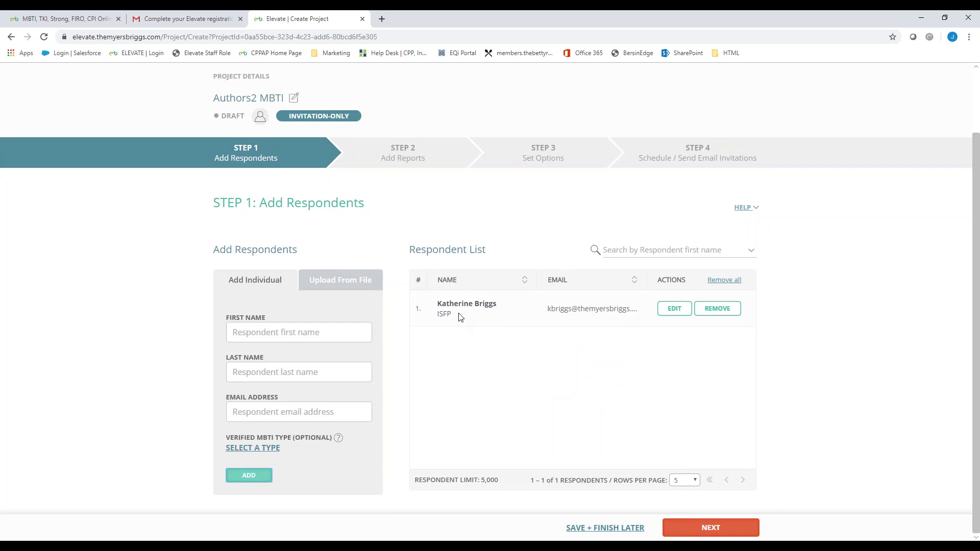
Step: Add a second respondent with their first name, last name and e-mail address
click(269, 332)
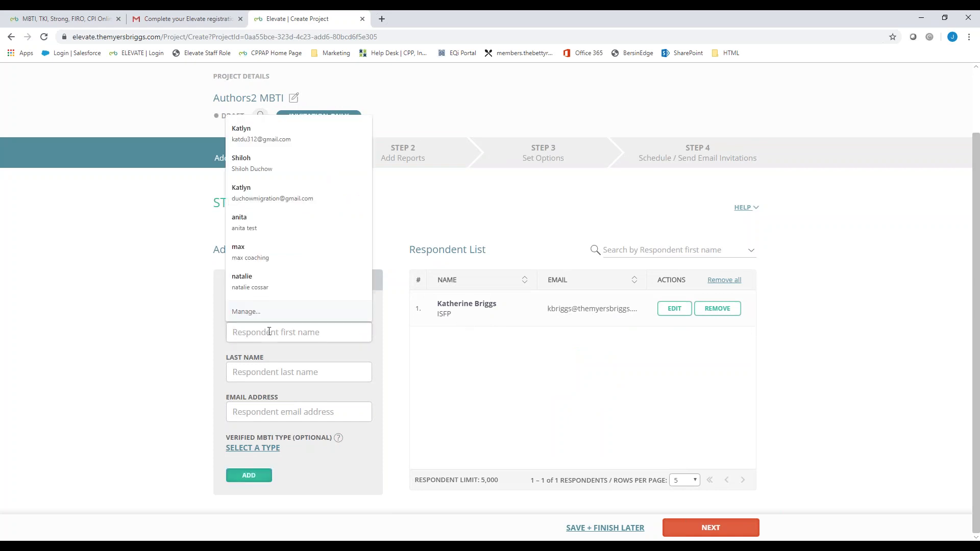
text(Isabel)
key(Tab)
text(Myers)
key(Tab)
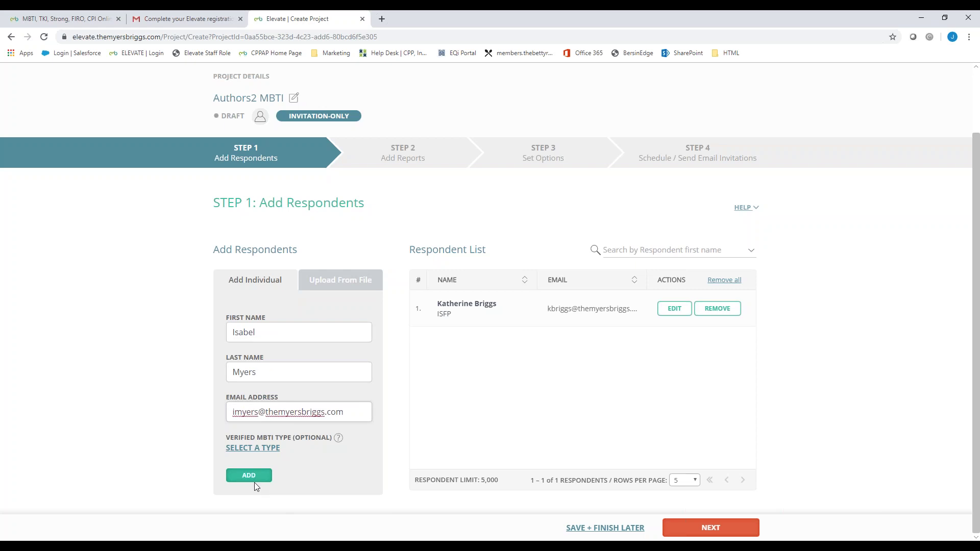
click(254, 480)
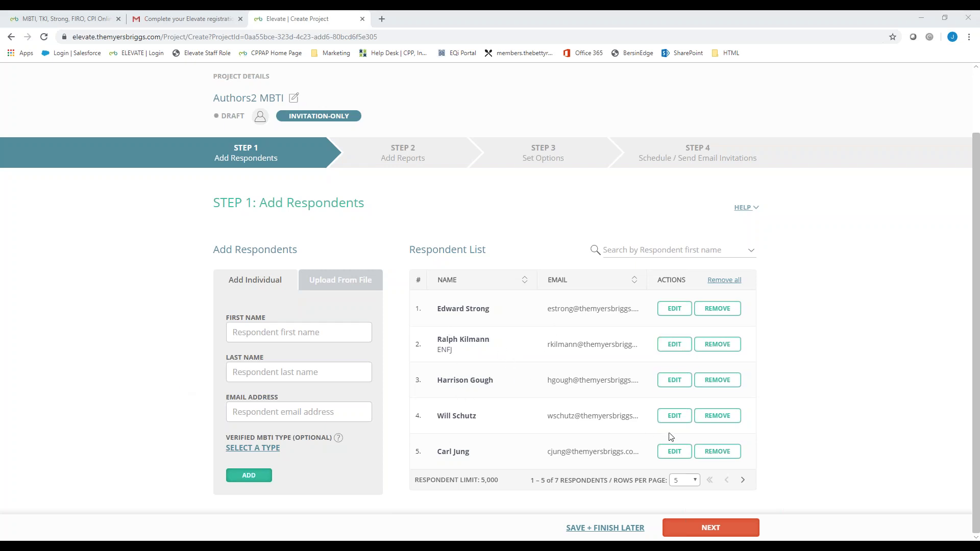
Step: Add MBTI Personal Impact Report - Global Step I from All Reports to the project
click(715, 531)
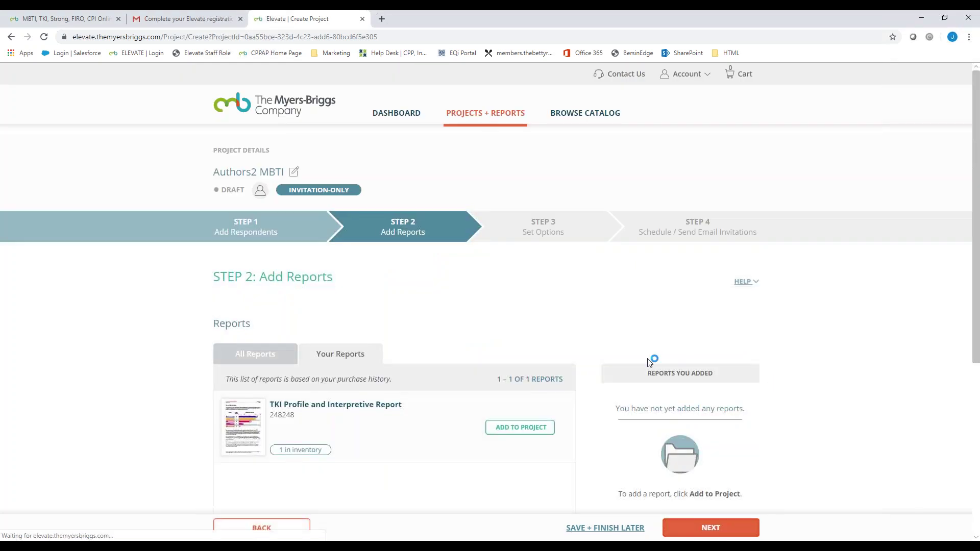
scroll(298, 298, down, 1)
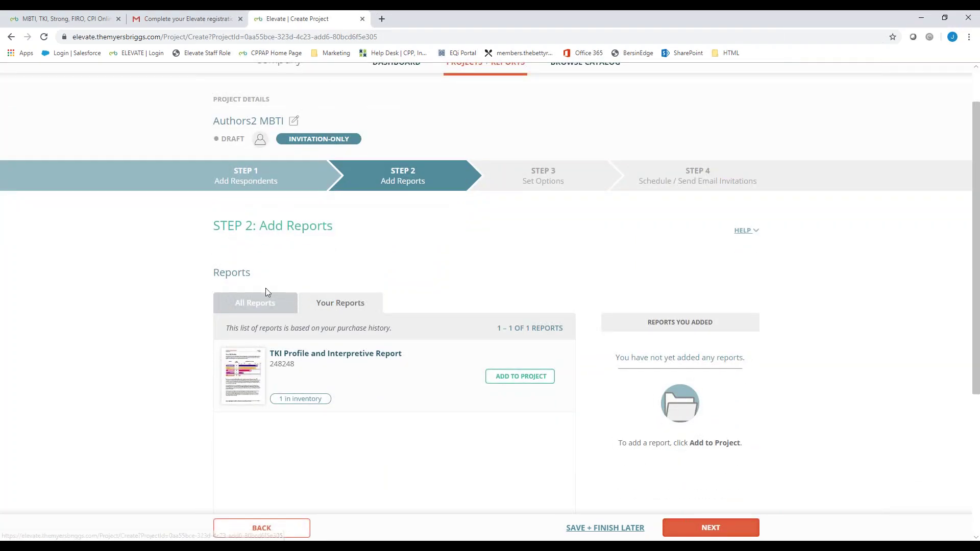
click(305, 309)
scroll(308, 319, down, 3)
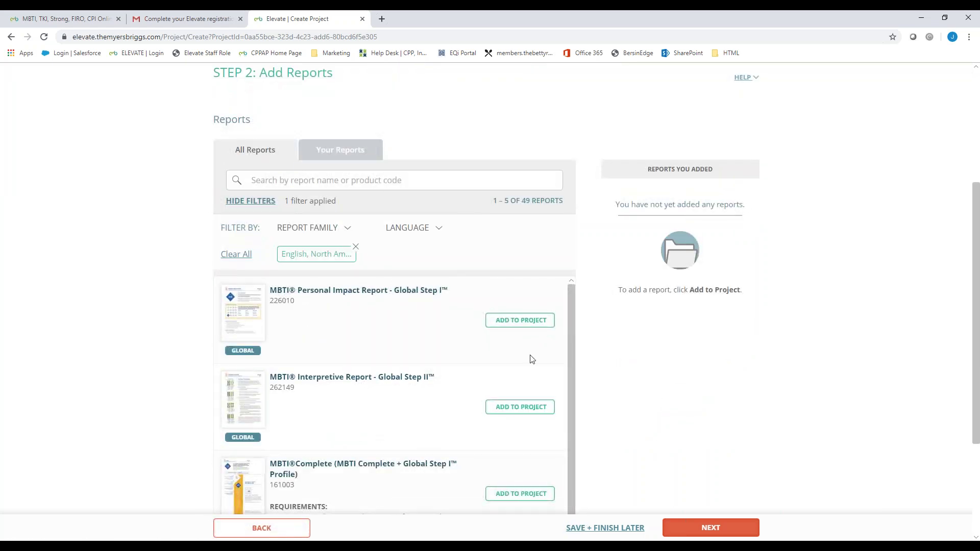
click(533, 321)
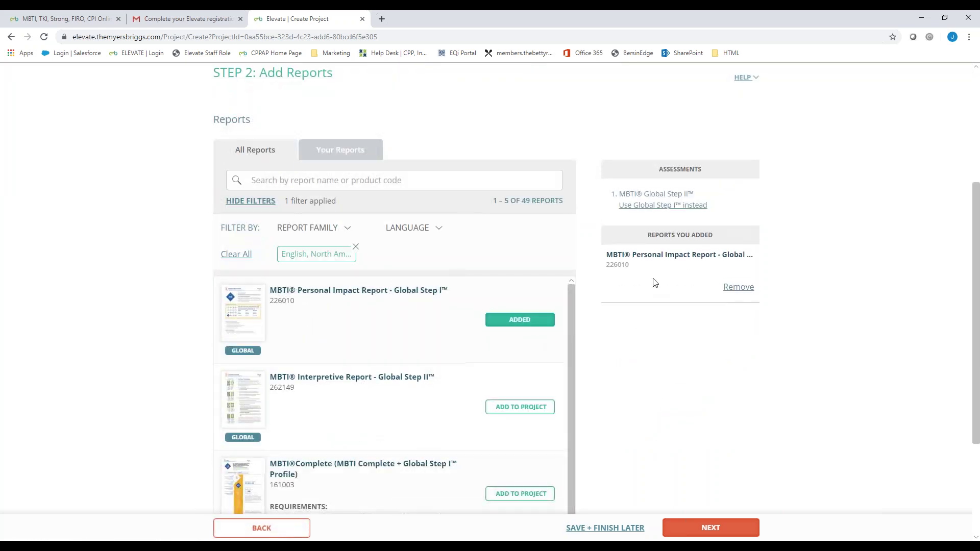
Step: Select the MBTI Global Step II assessment name text on the reports page
drag(622, 196, 707, 196)
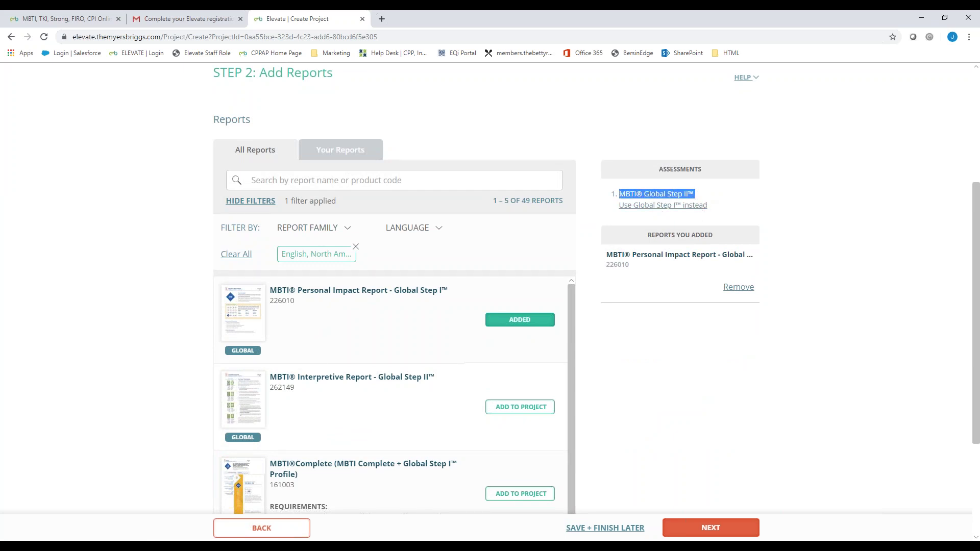
scroll(691, 389, down, 2)
scroll(691, 389, up, 3)
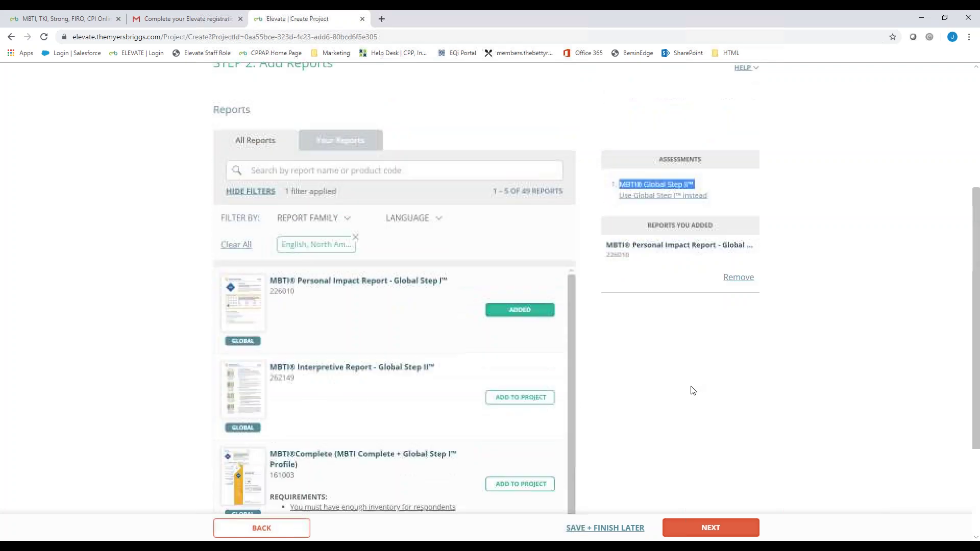
scroll(692, 390, up, 2)
scroll(715, 439, down, 1)
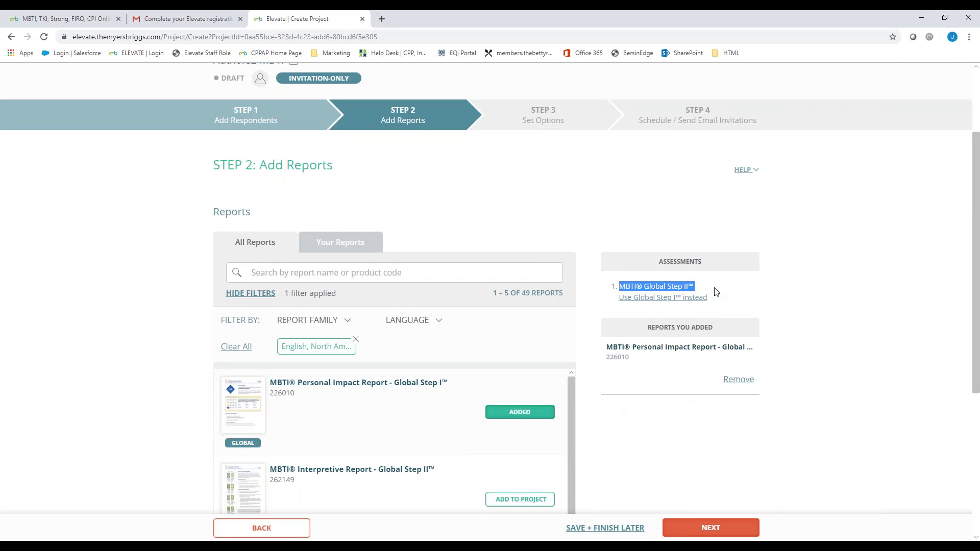
click(806, 353)
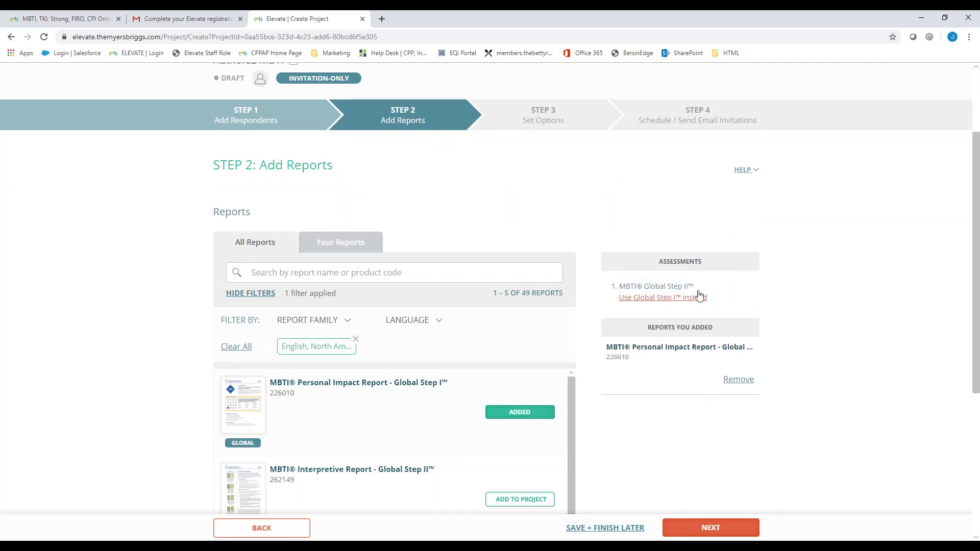
drag(702, 289, 618, 290)
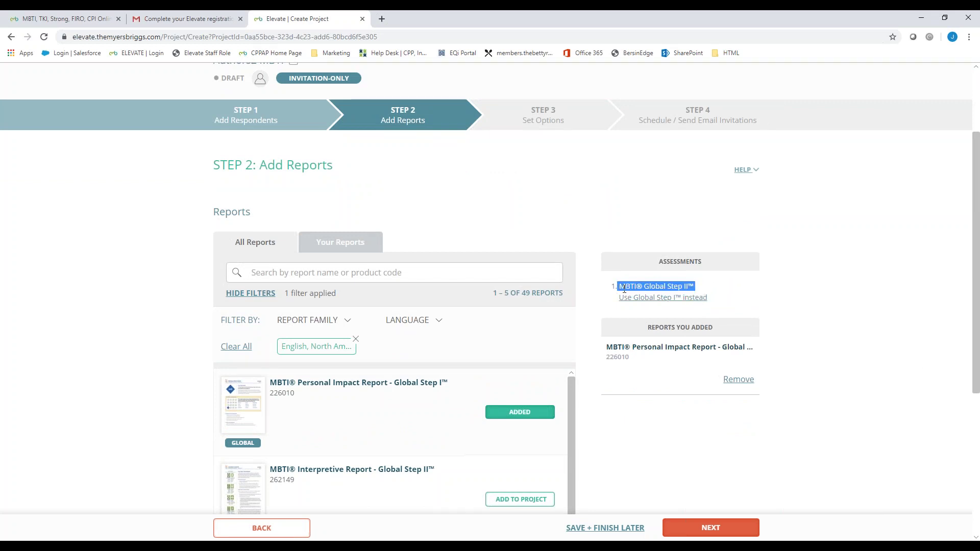
drag(695, 288, 621, 289)
scroll(781, 418, down, 2)
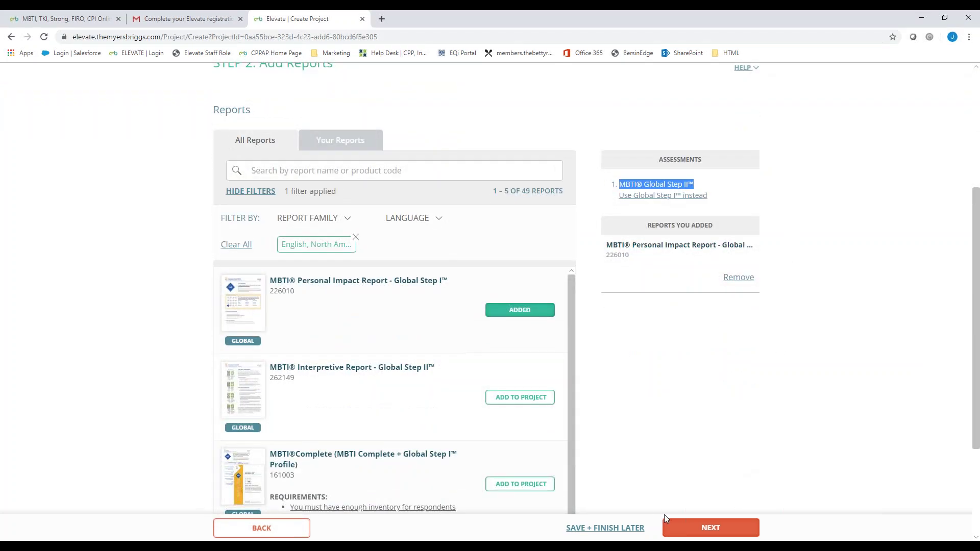
Step: At Set Options, toggle auto-generate reports on and back off, then expand respondent report access
click(702, 528)
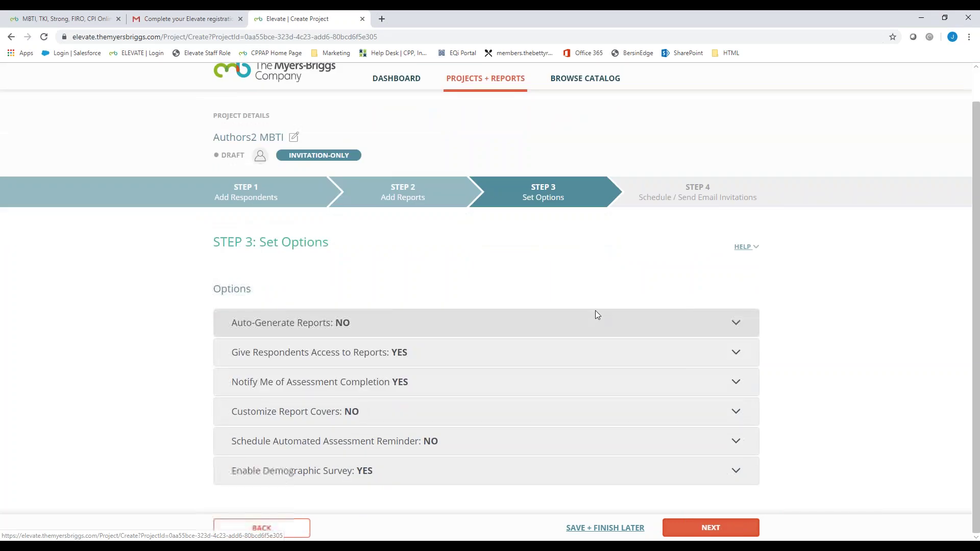
click(418, 328)
scroll(416, 331, down, 1)
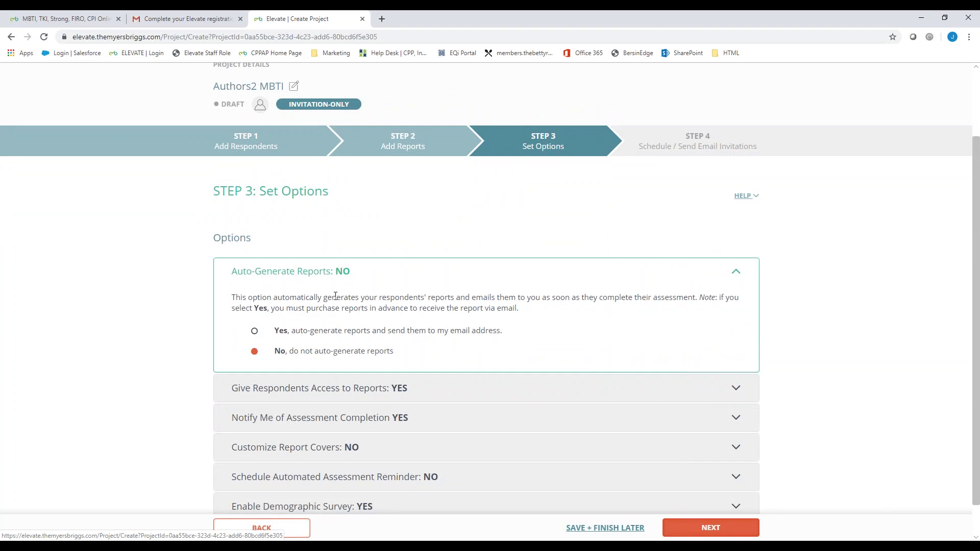
click(360, 333)
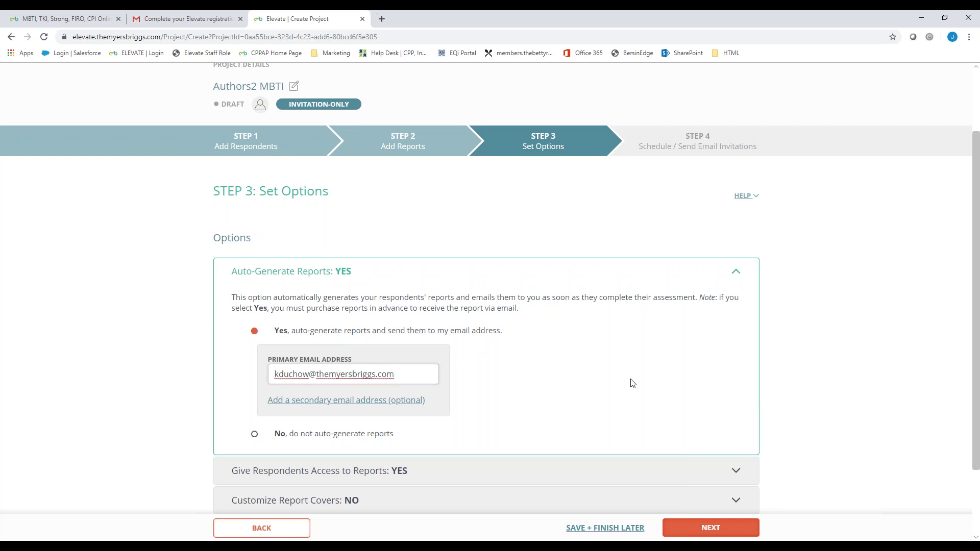
scroll(590, 389, down, 2)
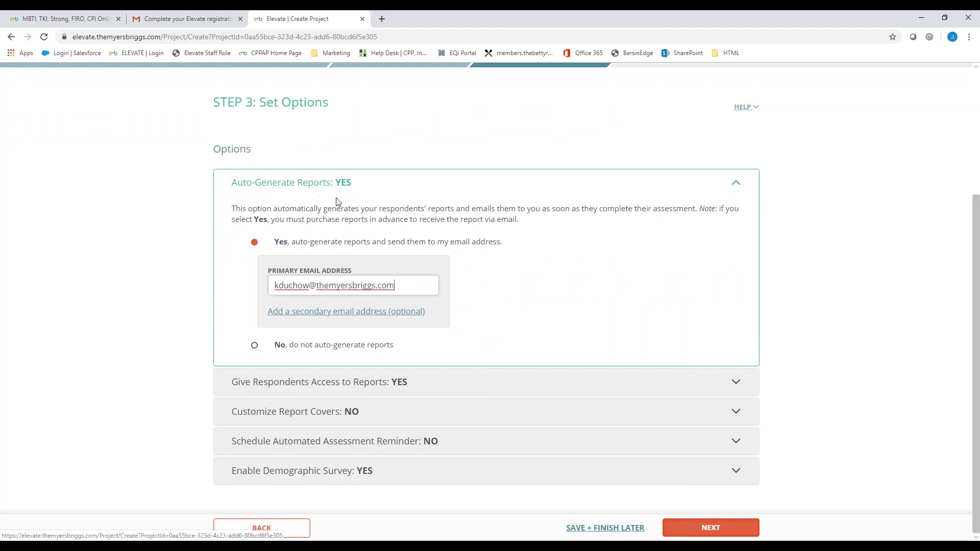
click(339, 345)
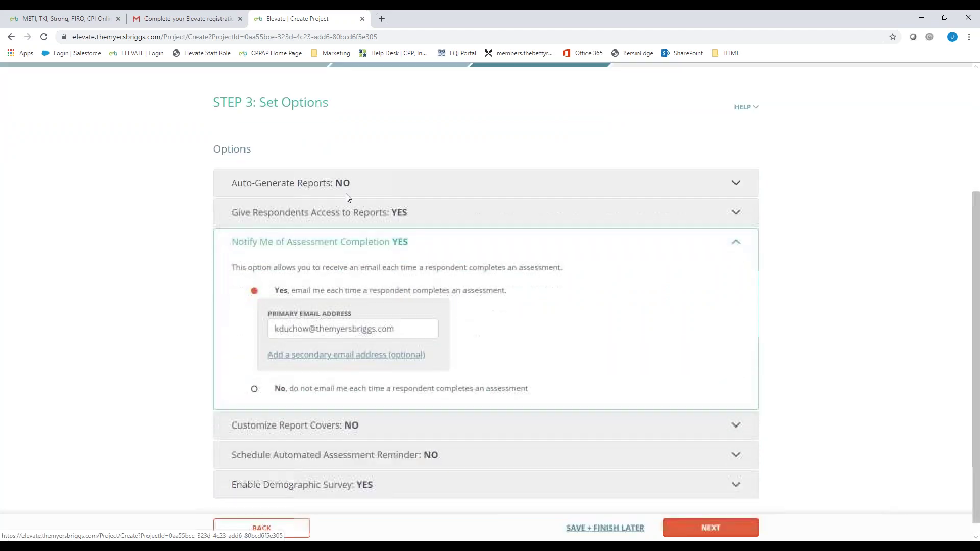
click(341, 221)
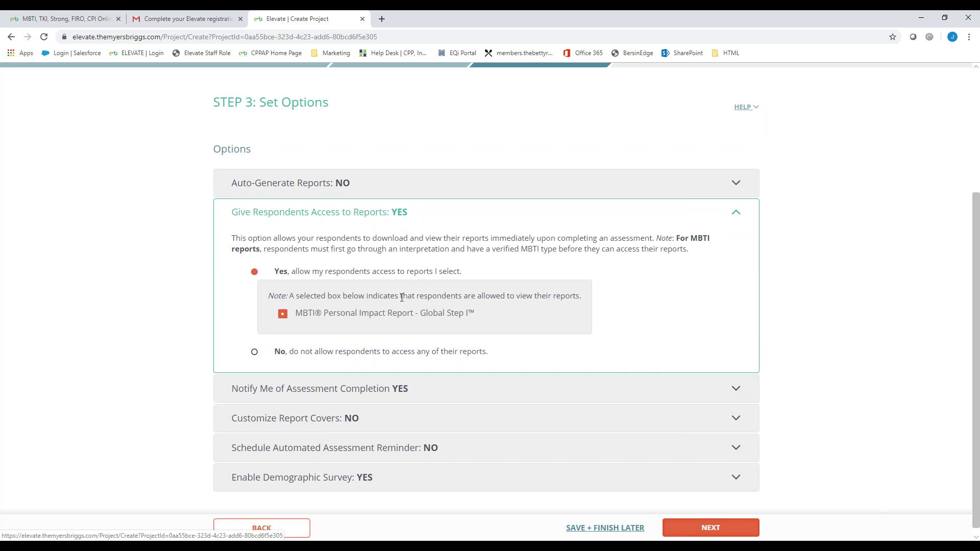
Step: Set respondent report access to No and Customize Report Covers to Yes
scroll(367, 327, down, 1)
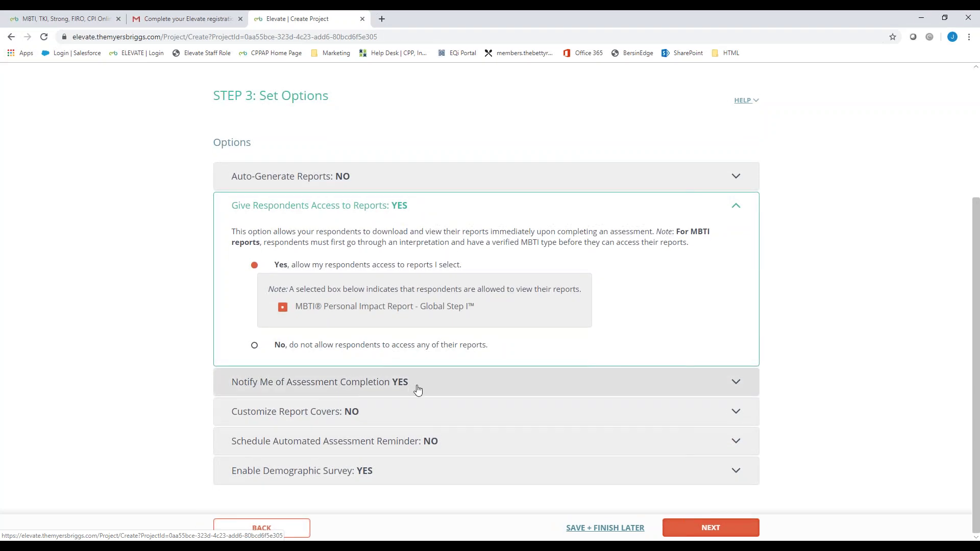
click(426, 347)
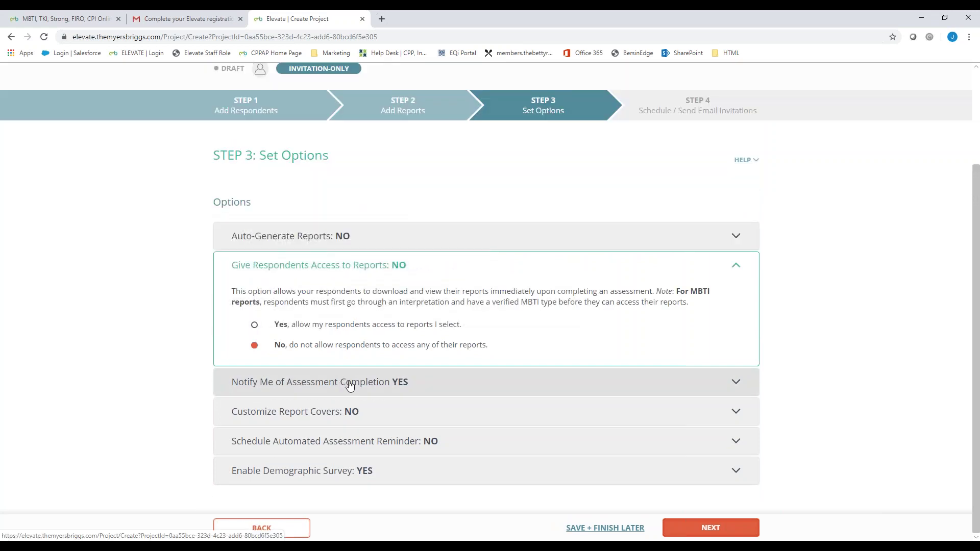
click(351, 383)
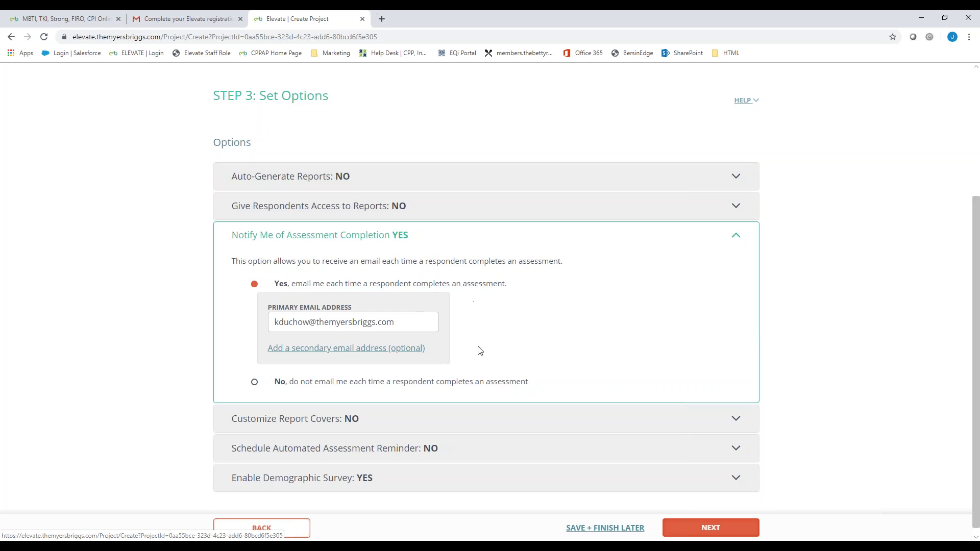
click(501, 417)
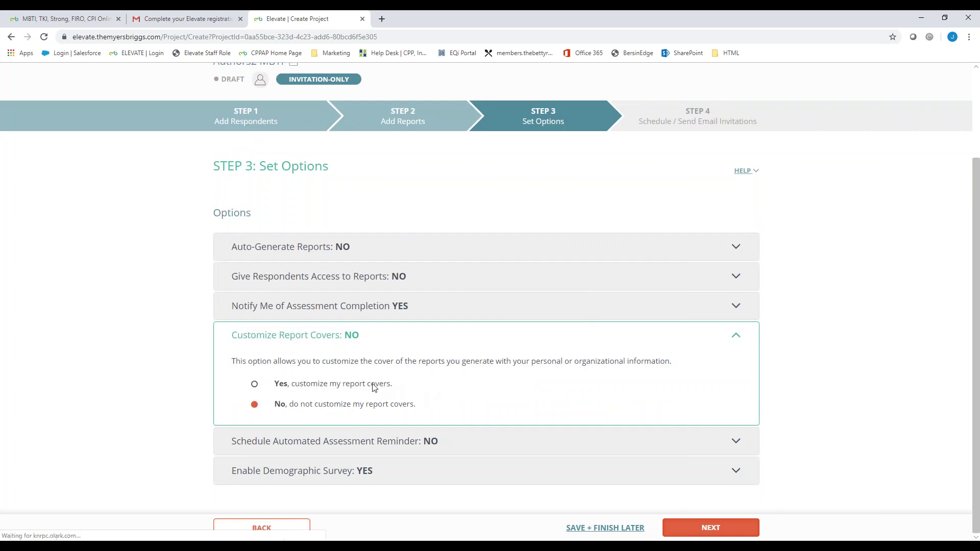
click(374, 387)
scroll(307, 256, down, 2)
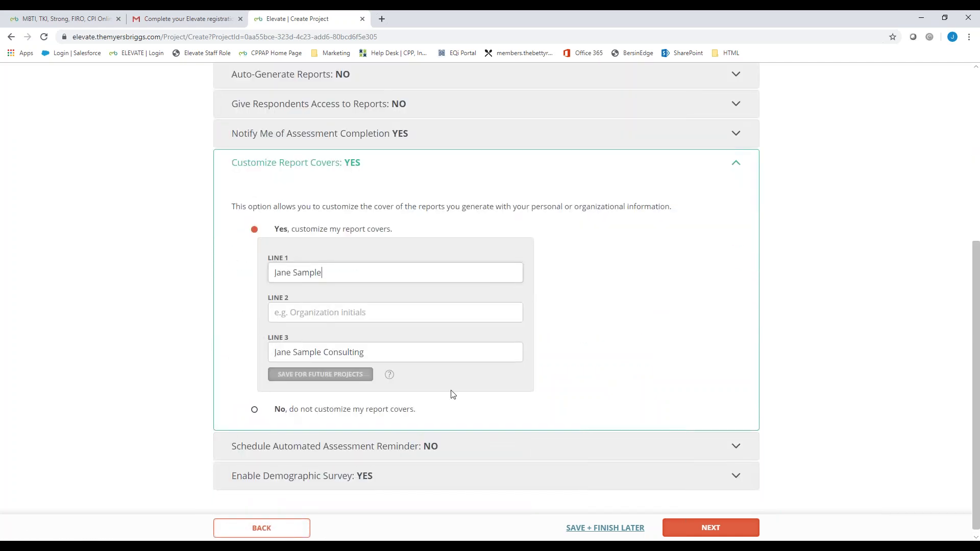
click(405, 444)
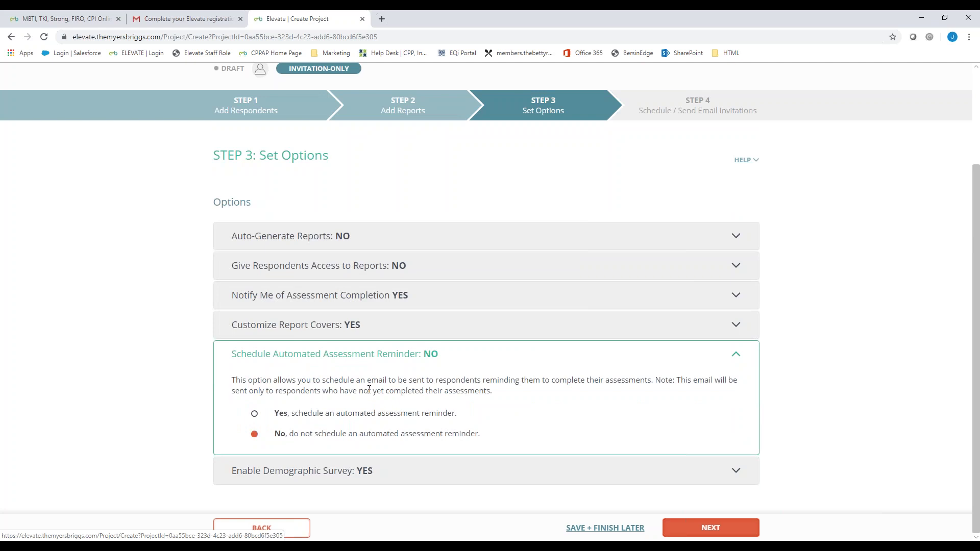
click(360, 413)
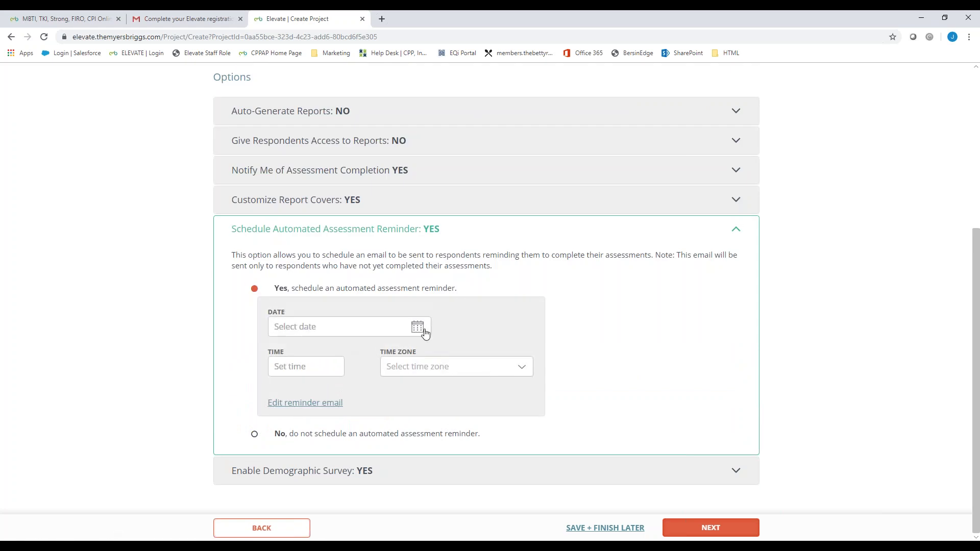
click(425, 333)
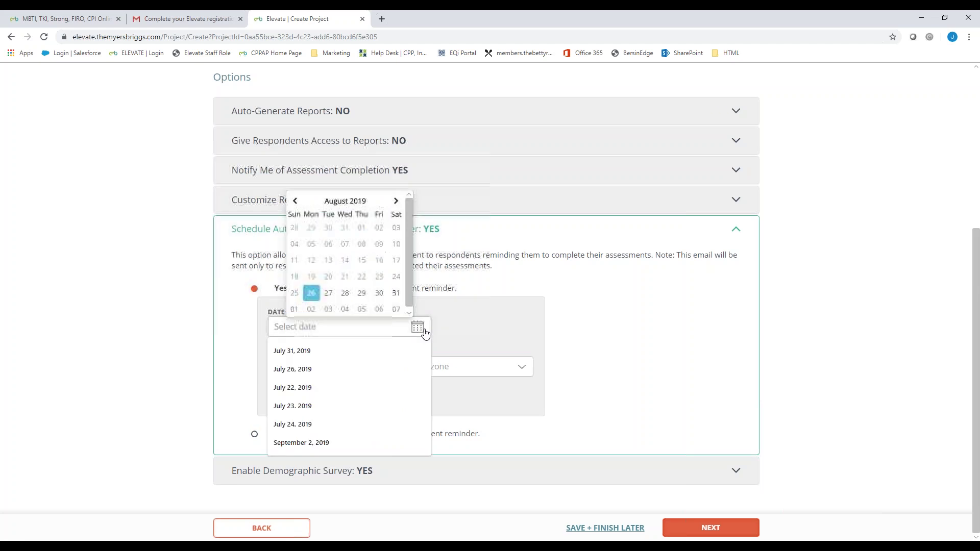
click(380, 294)
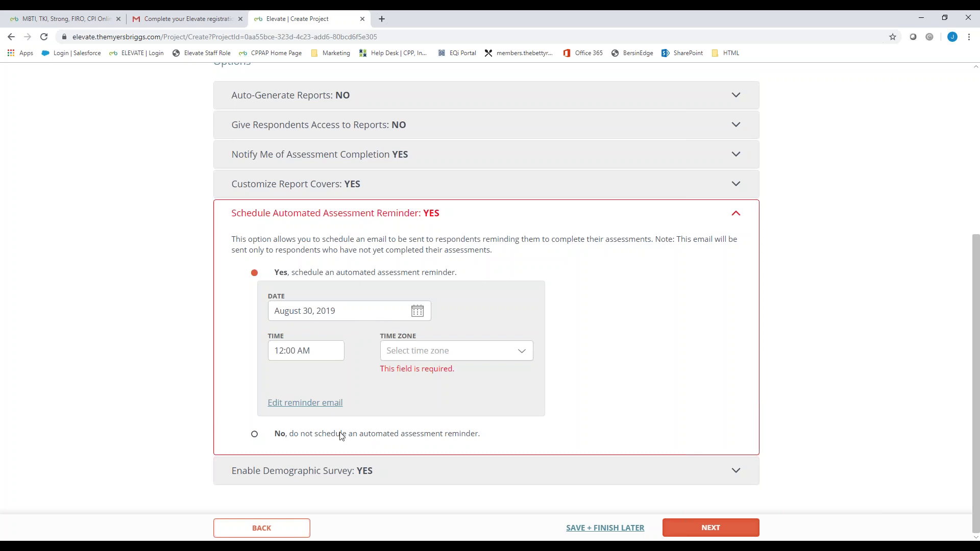
click(349, 442)
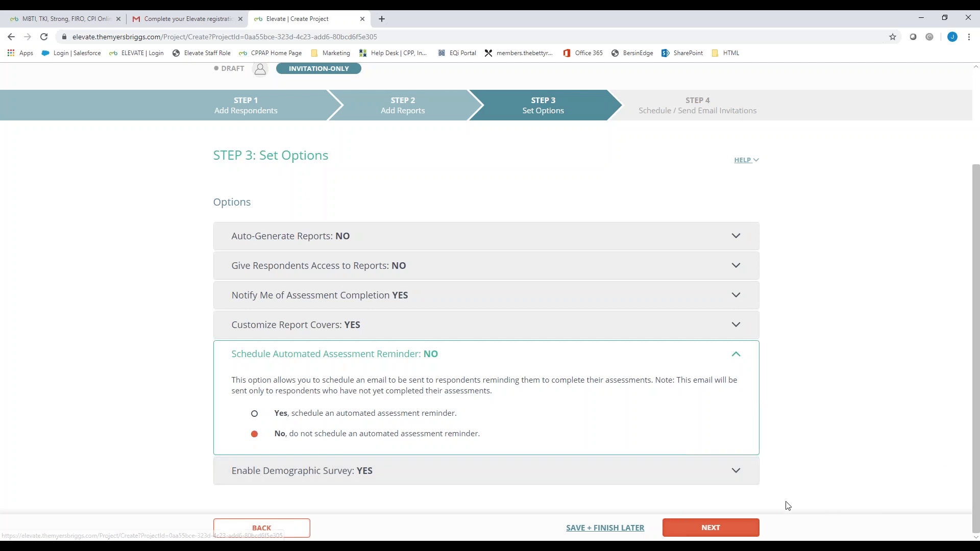
Step: Advance to the invitation step and choose to schedule the invitation later
click(737, 529)
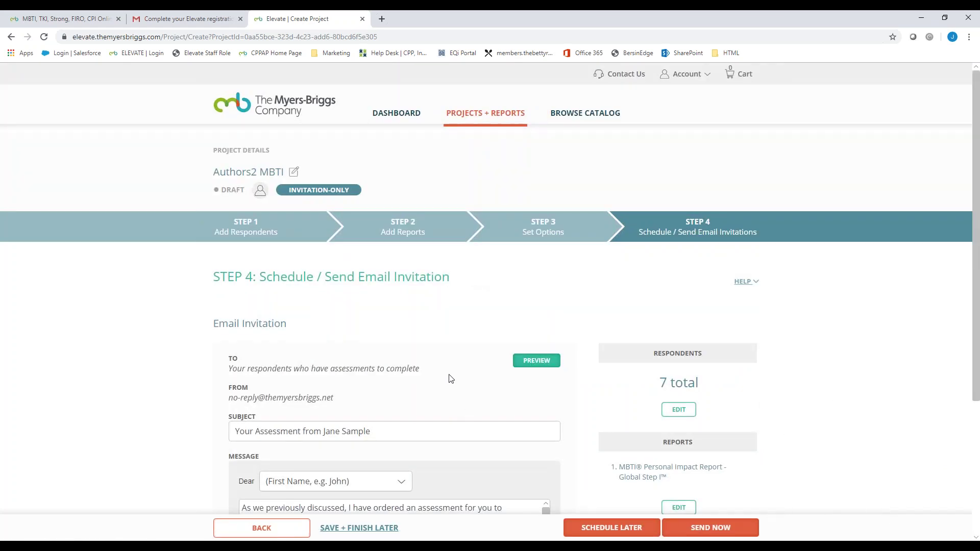
scroll(437, 322, down, 1)
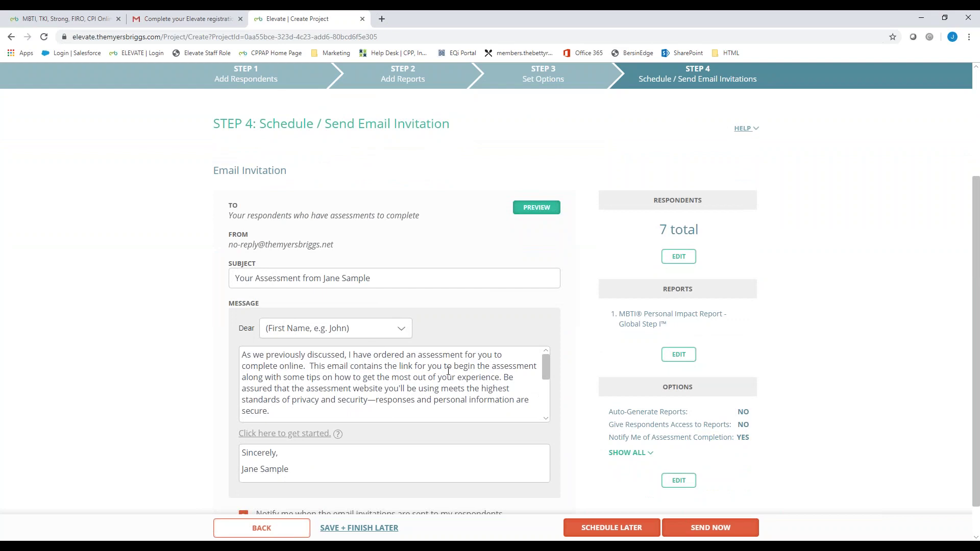
scroll(448, 370, down, 1)
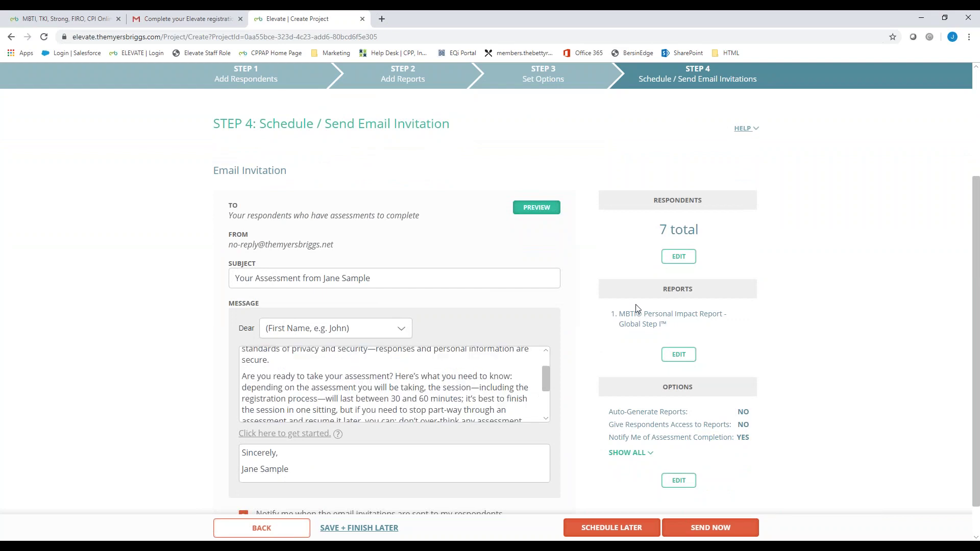
scroll(674, 411, down, 1)
click(614, 528)
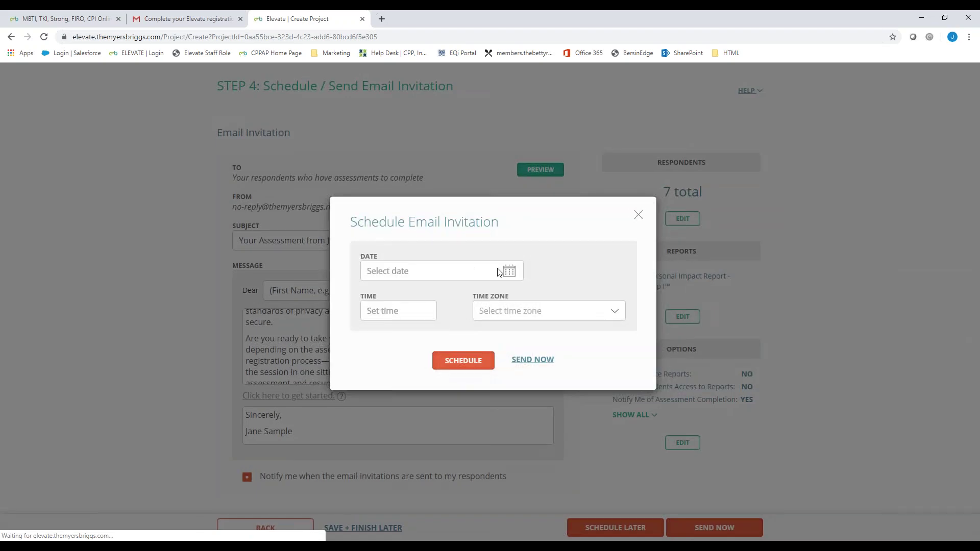
Step: Schedule it for August 27, 2019, 10:00 AM, AUS Eastern Standard Time
click(451, 270)
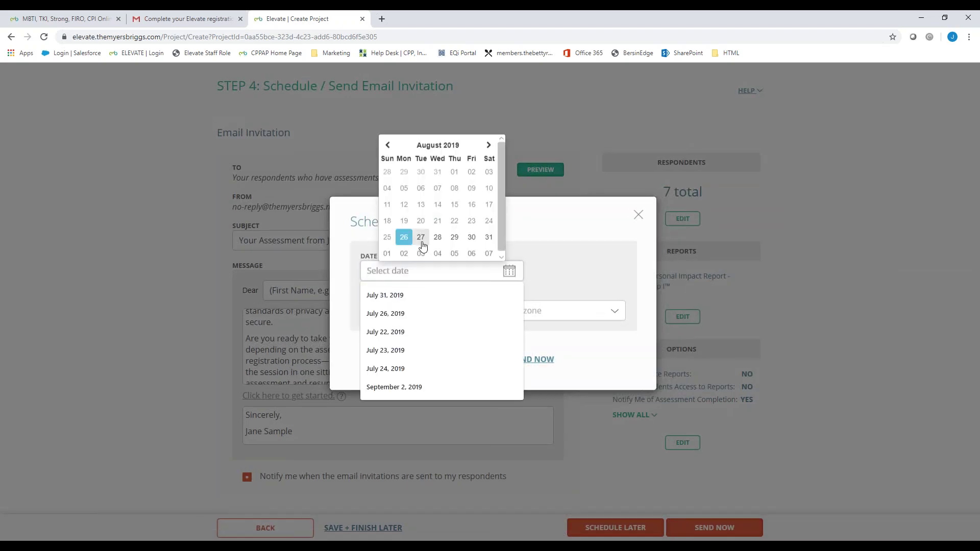
click(560, 314)
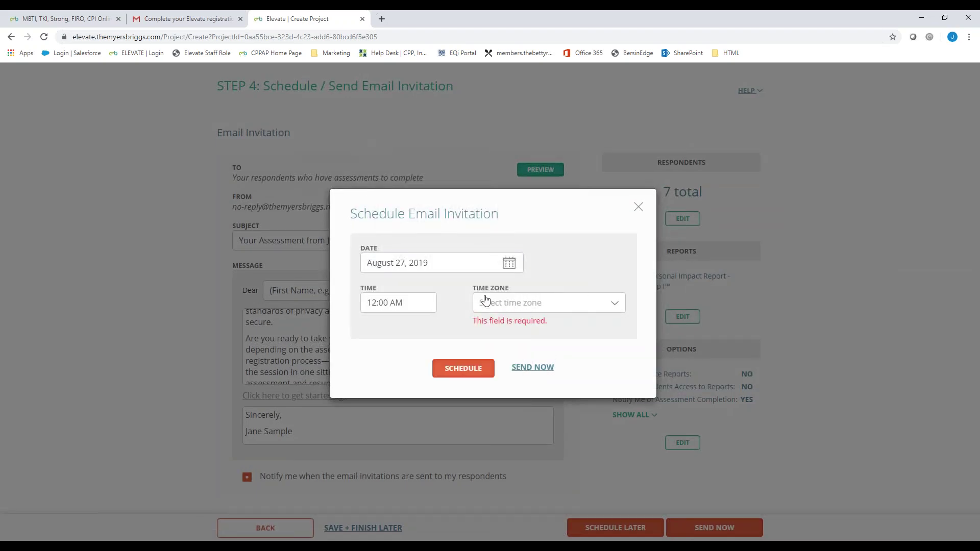
click(420, 305)
click(379, 252)
click(379, 253)
click(379, 253)
click(380, 253)
click(519, 304)
scroll(534, 266, down, 3)
scroll(527, 275, down, 1)
click(526, 250)
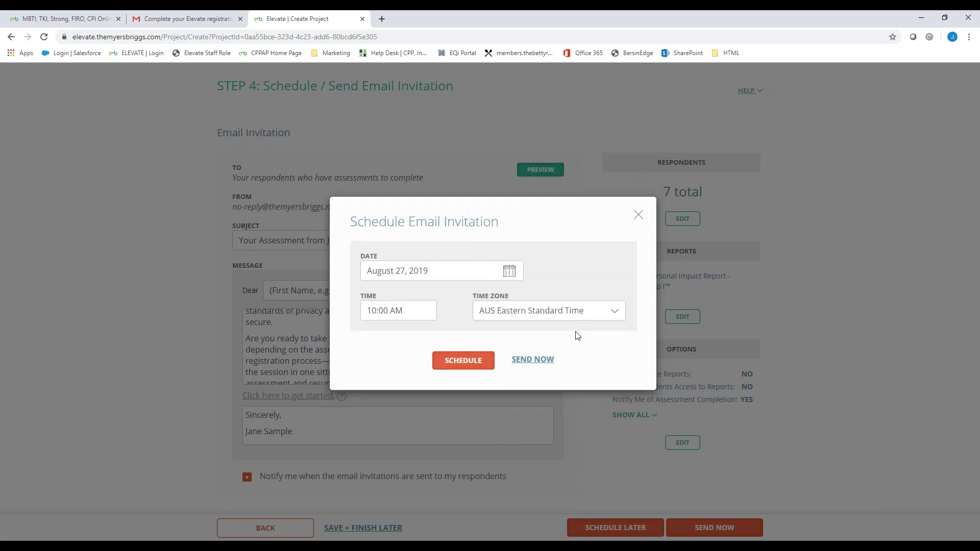
click(463, 360)
triple_click(507, 279)
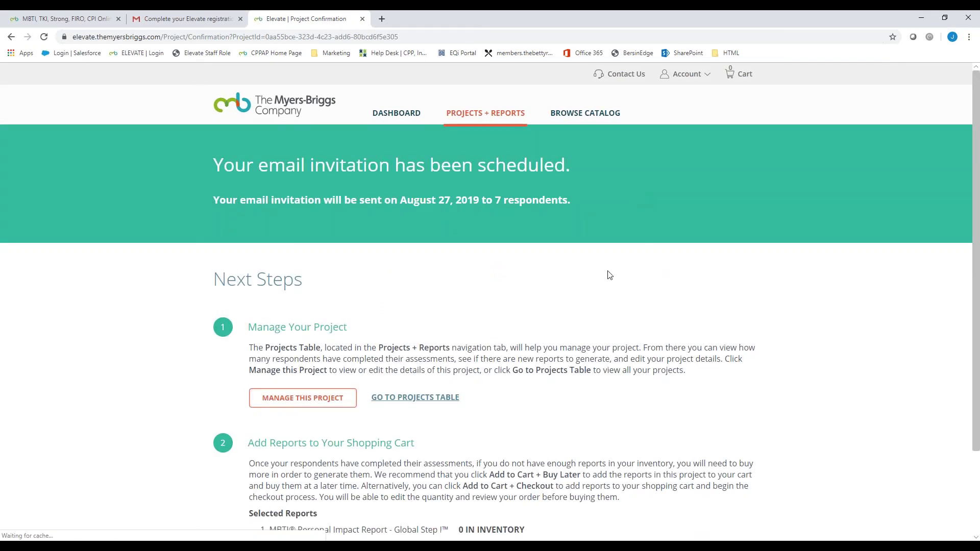
Step: Save the Authors2 MBTI draft to finish later, then open the Authors MBTI project
scroll(608, 277, down, 2)
scroll(609, 277, down, 1)
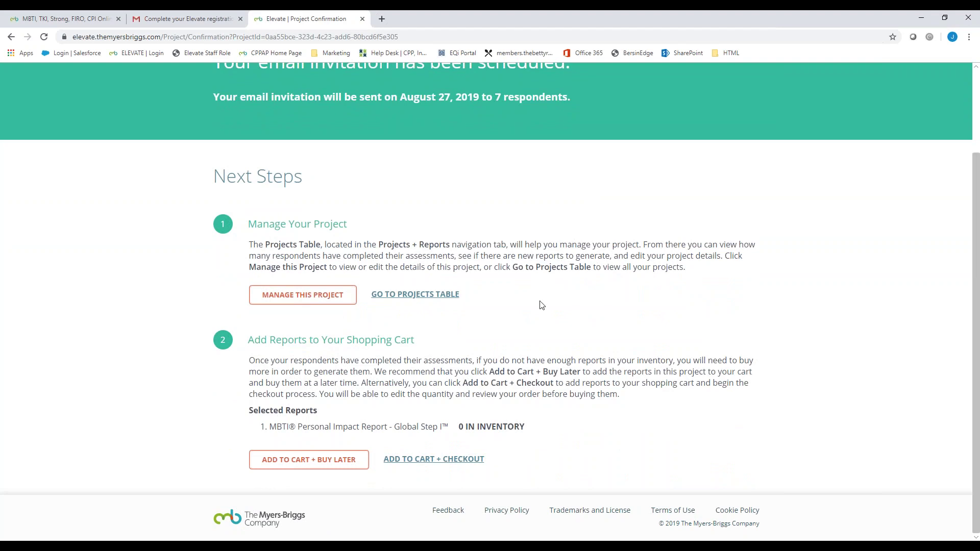
click(317, 296)
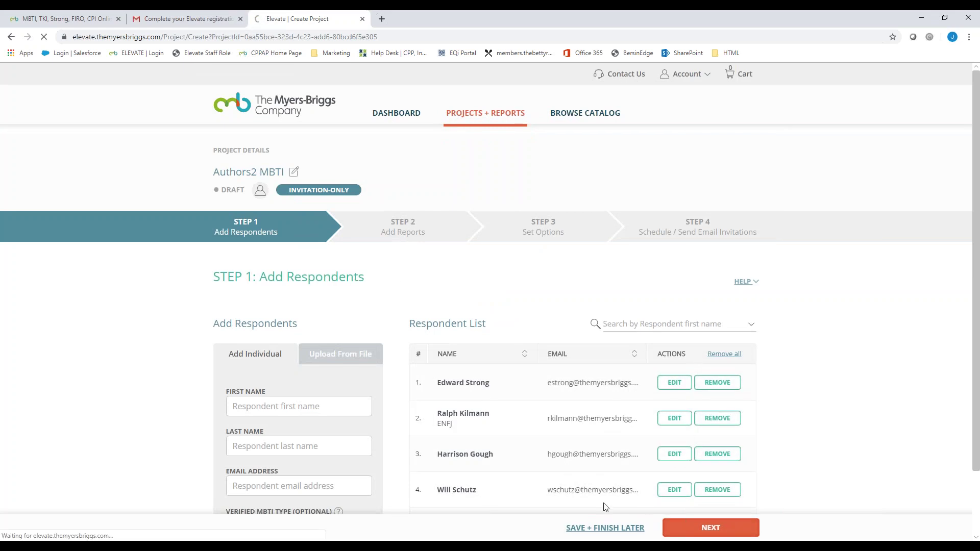
click(607, 525)
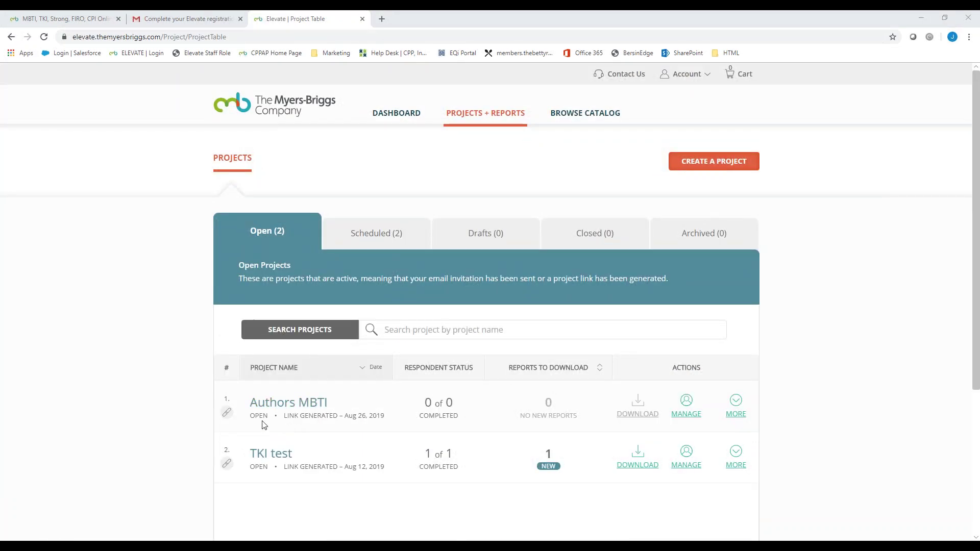
mouse_move(230, 418)
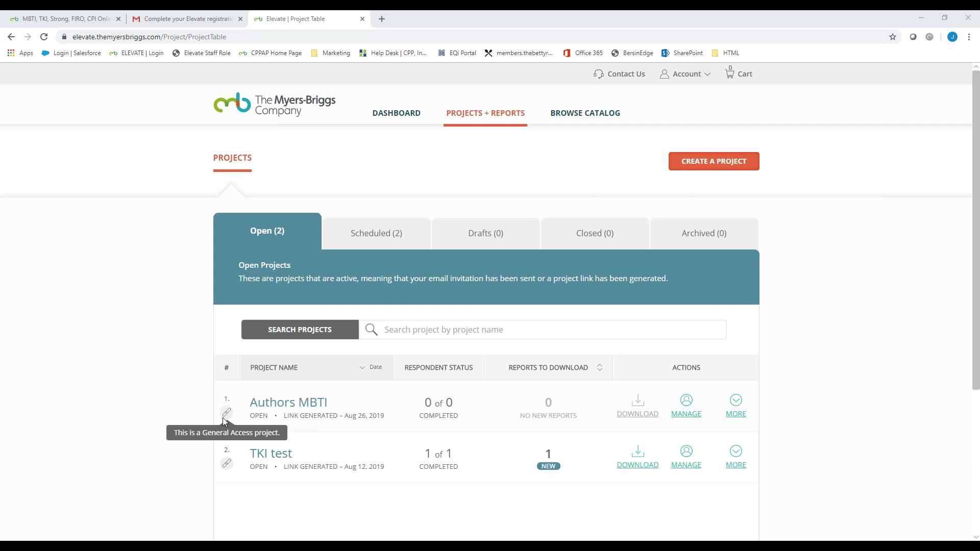
click(274, 406)
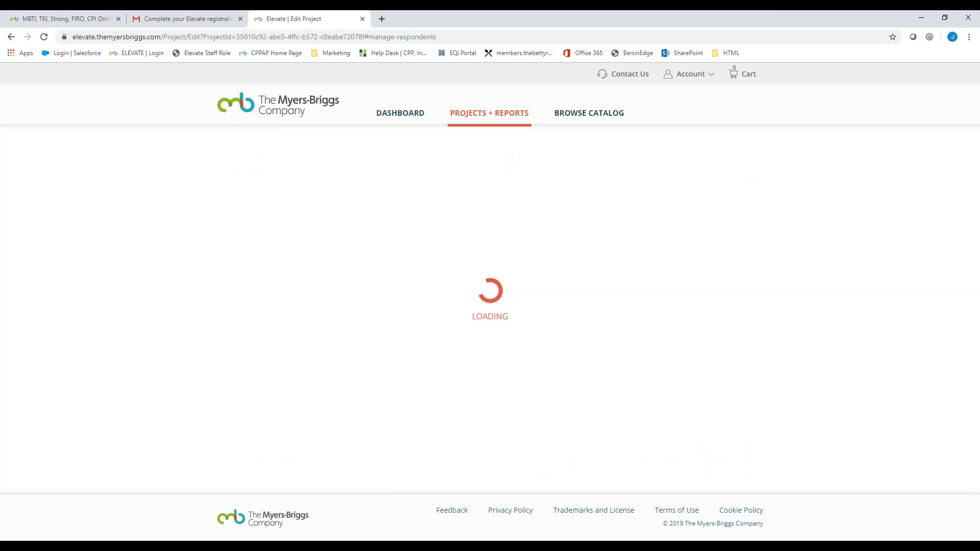
Step: Copy the Authors MBTI private link from its summary and return to Projects + Reports
click(269, 238)
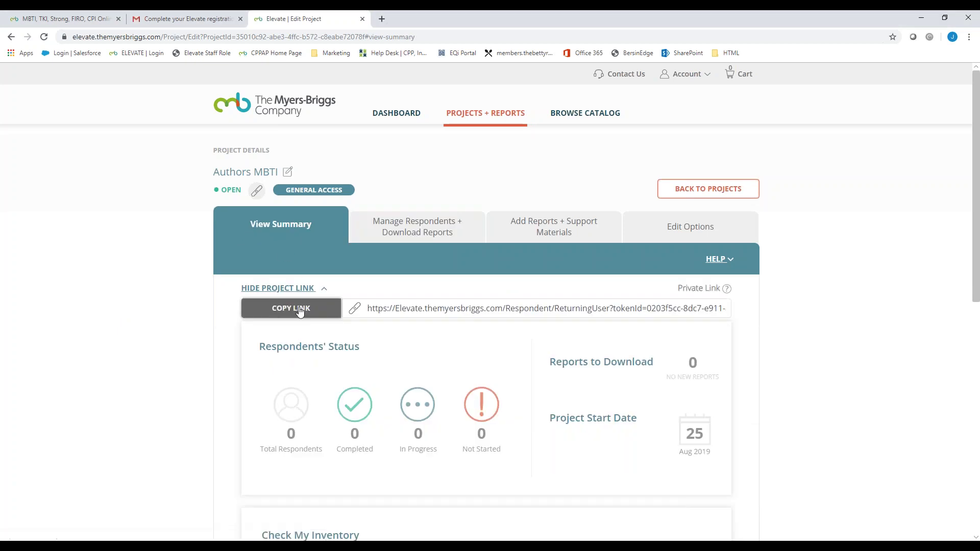
click(298, 309)
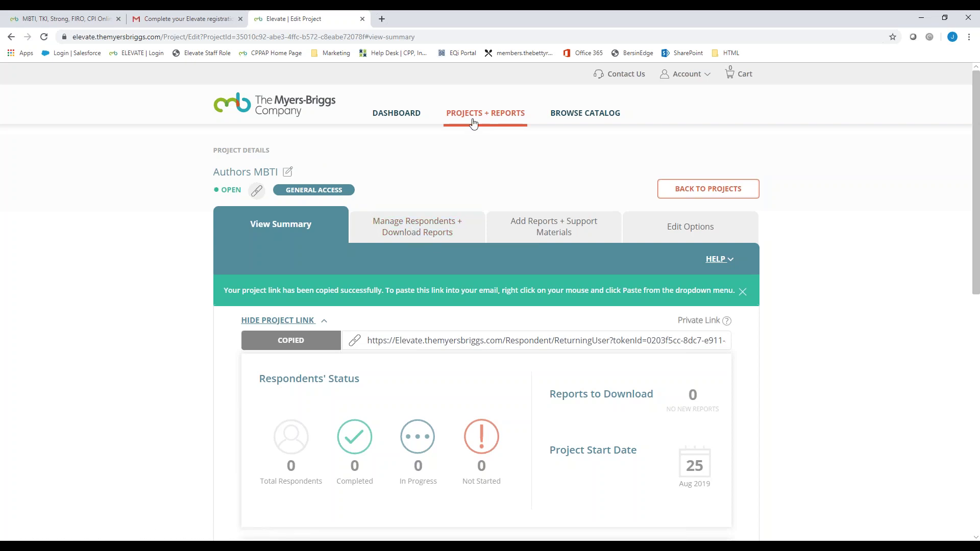
click(510, 115)
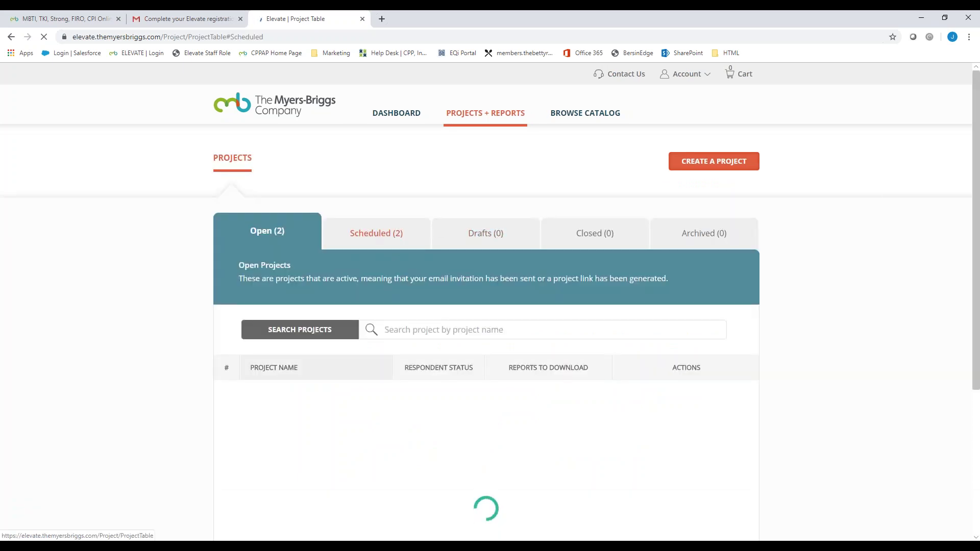
Step: Open Authors2 MBTI from Scheduled projects, step through to the invitation, and send it now
click(370, 240)
click(298, 405)
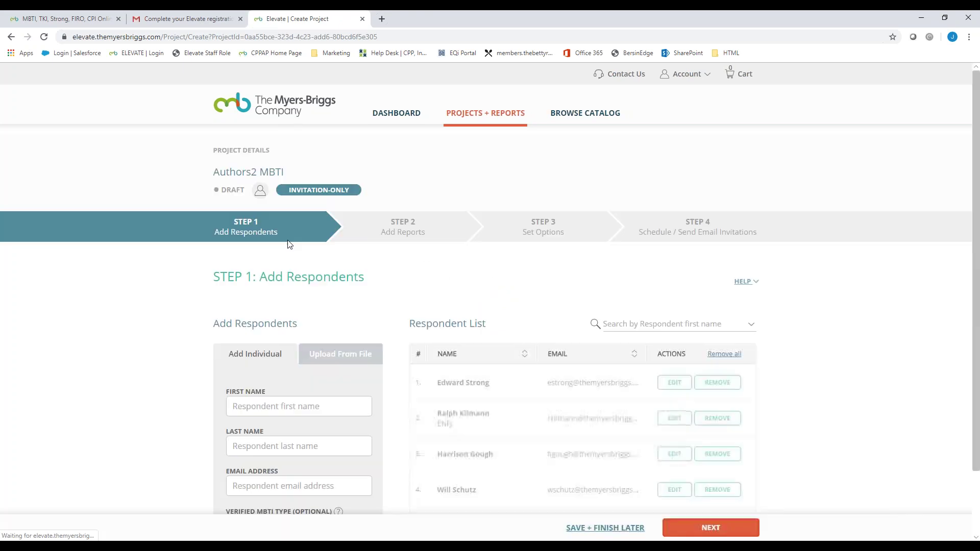
scroll(259, 229, down, 2)
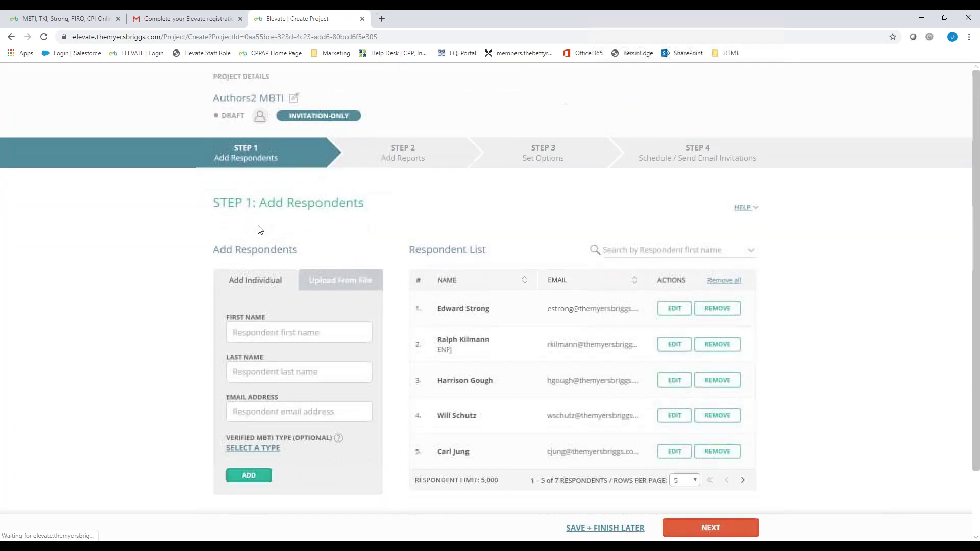
click(690, 525)
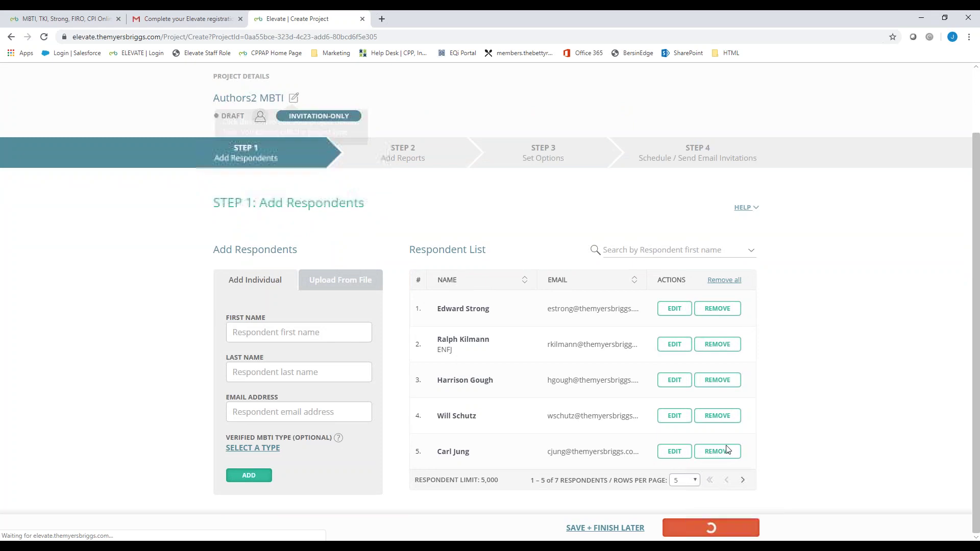
scroll(684, 449, down, 5)
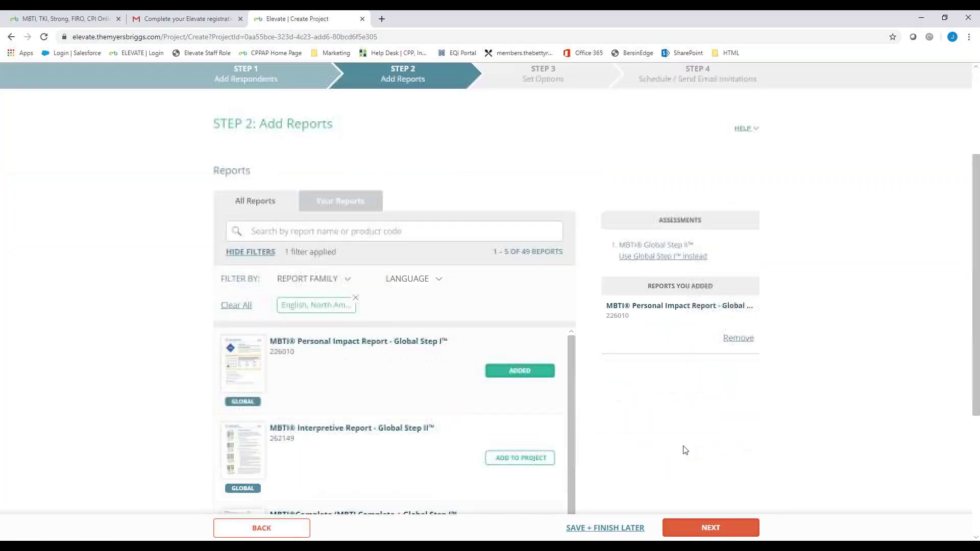
click(715, 526)
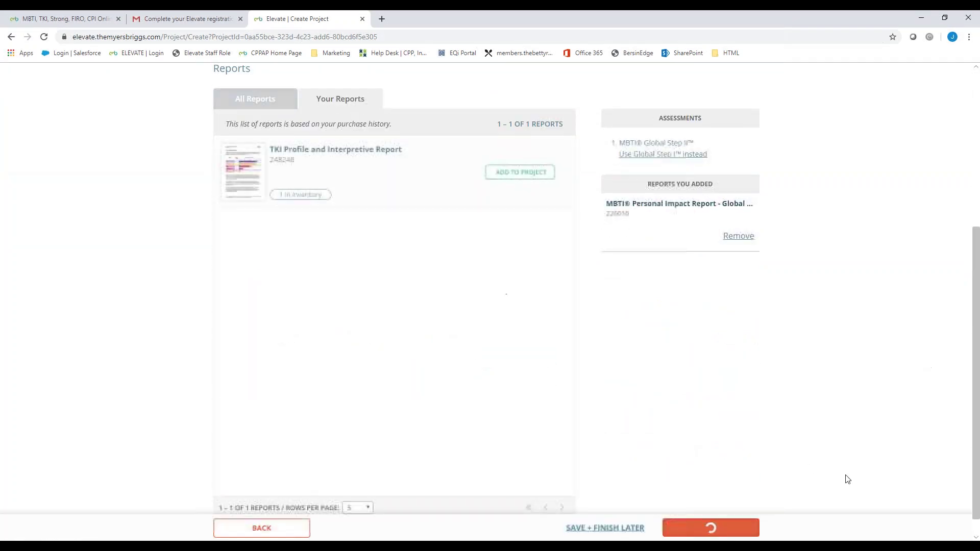
scroll(714, 487, down, 1)
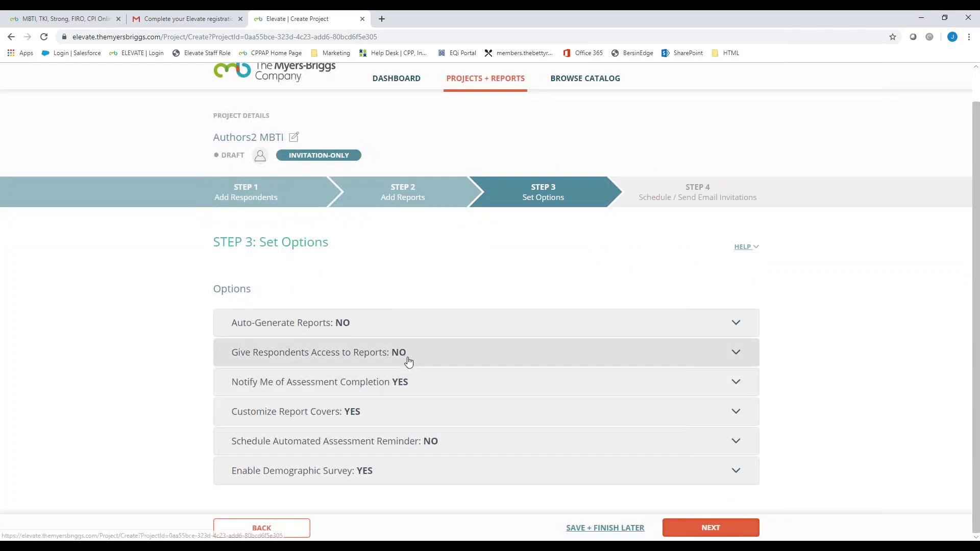
click(712, 531)
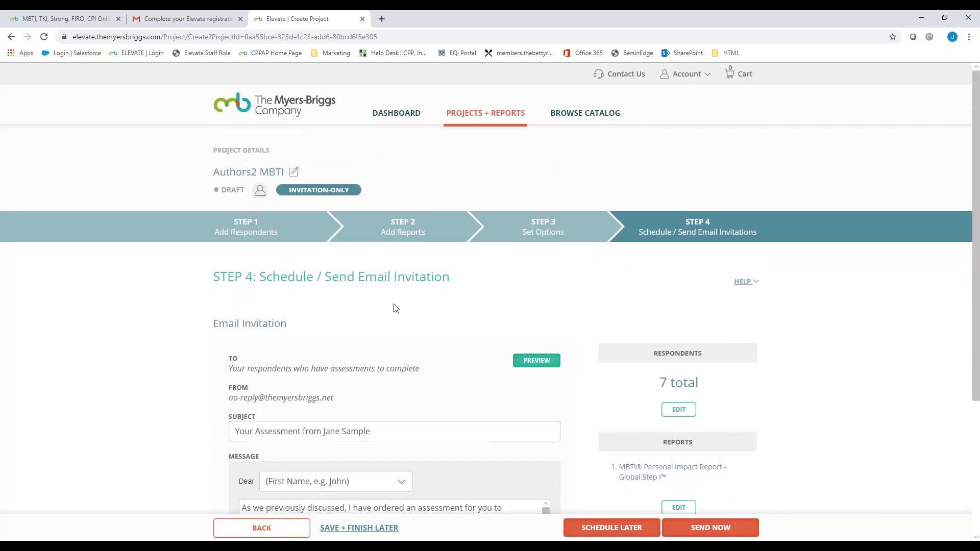
scroll(393, 306, down, 4)
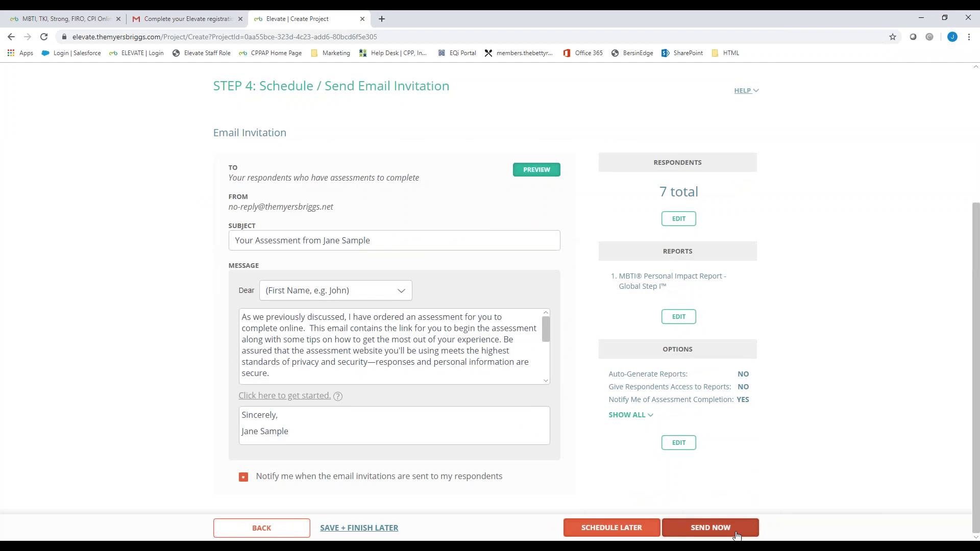
click(736, 533)
click(459, 344)
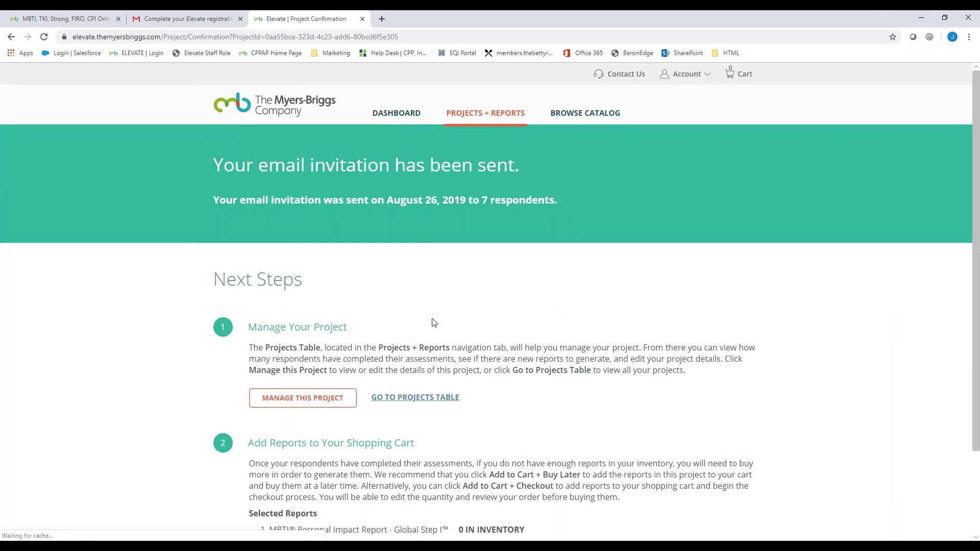
Step: Open the Authors2 MBTI management page from the sent-invitation confirmation
scroll(488, 304, down, 1)
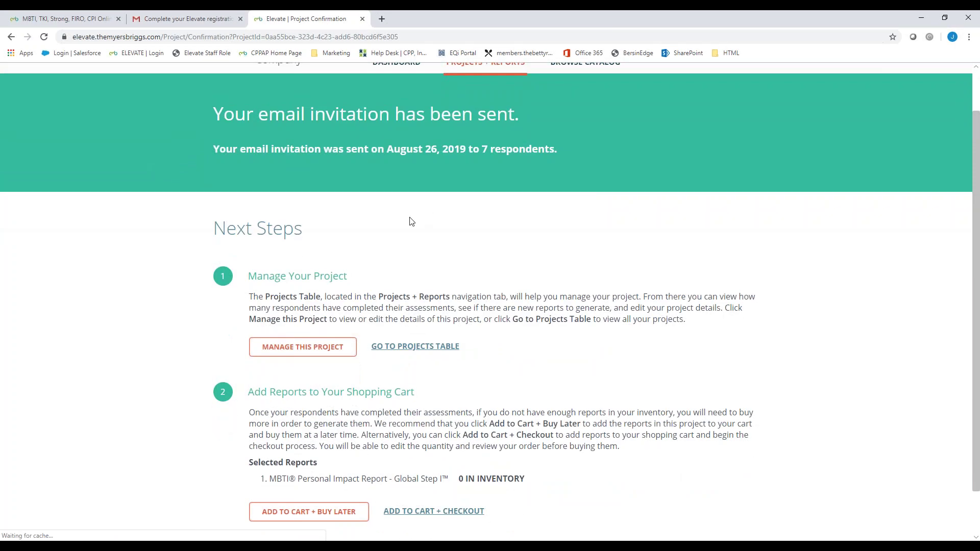
scroll(408, 265, down, 1)
click(341, 297)
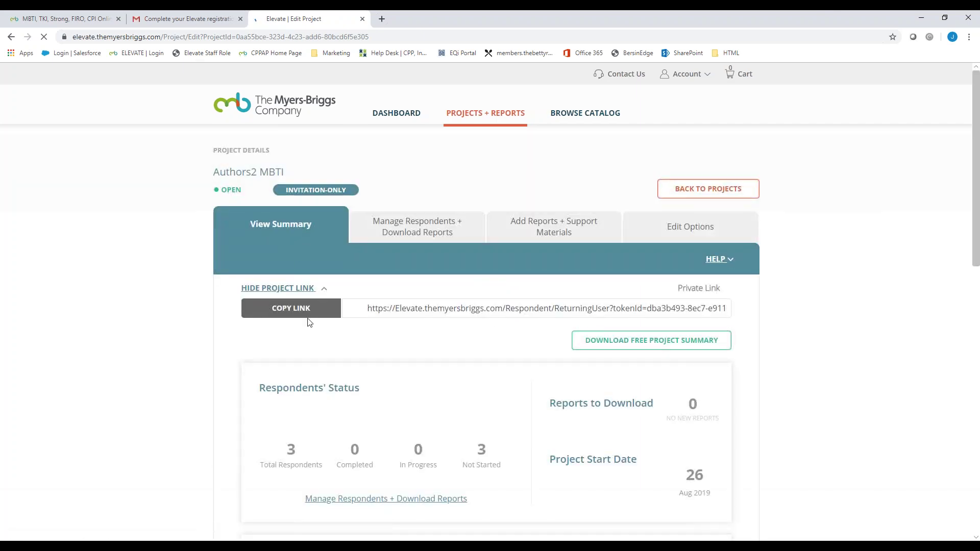
Step: Copy the Authors2 MBTI private link, then review its reports, options and respondent list
click(285, 314)
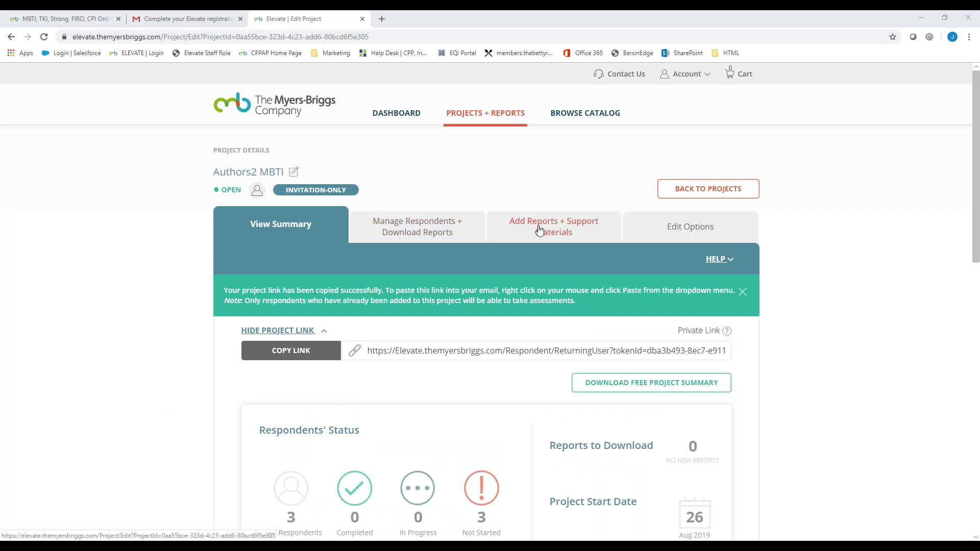
click(567, 233)
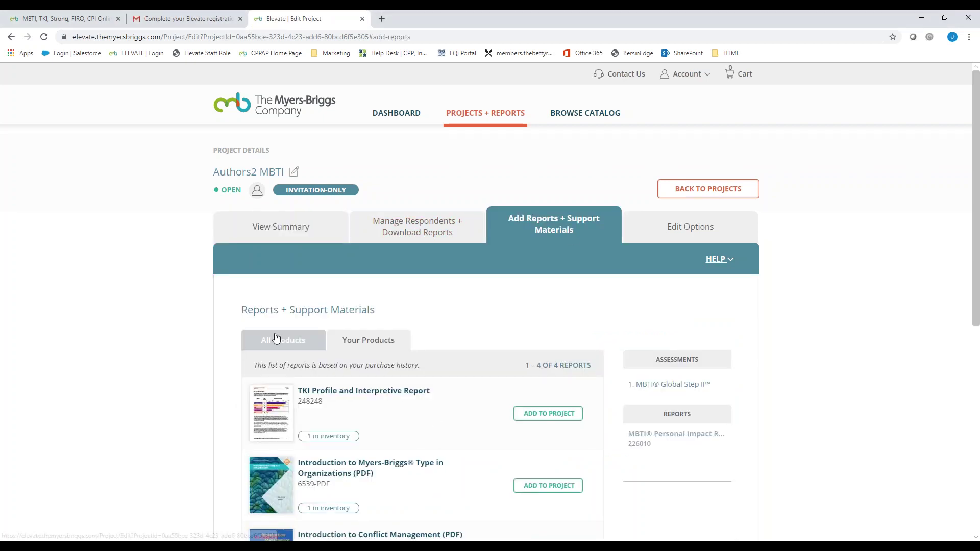
click(661, 232)
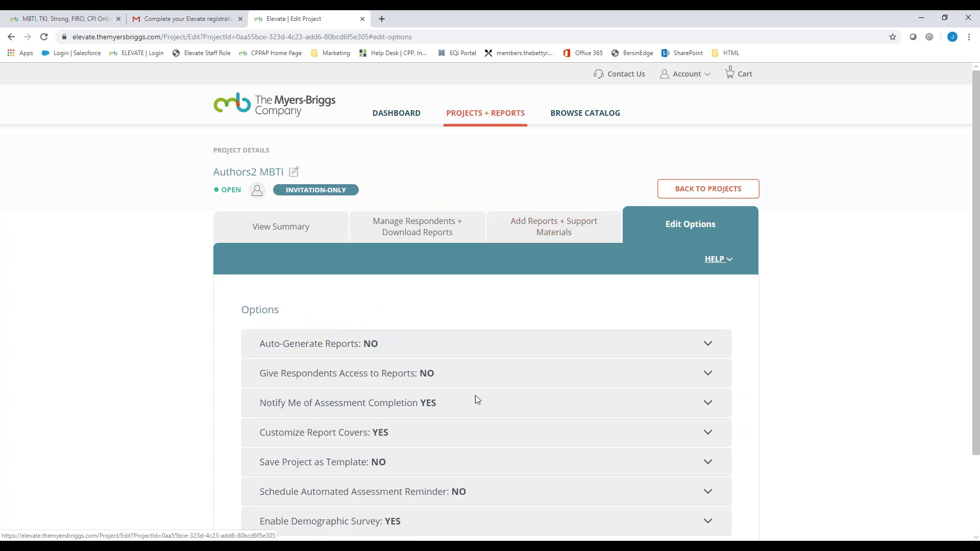
scroll(475, 396, down, 1)
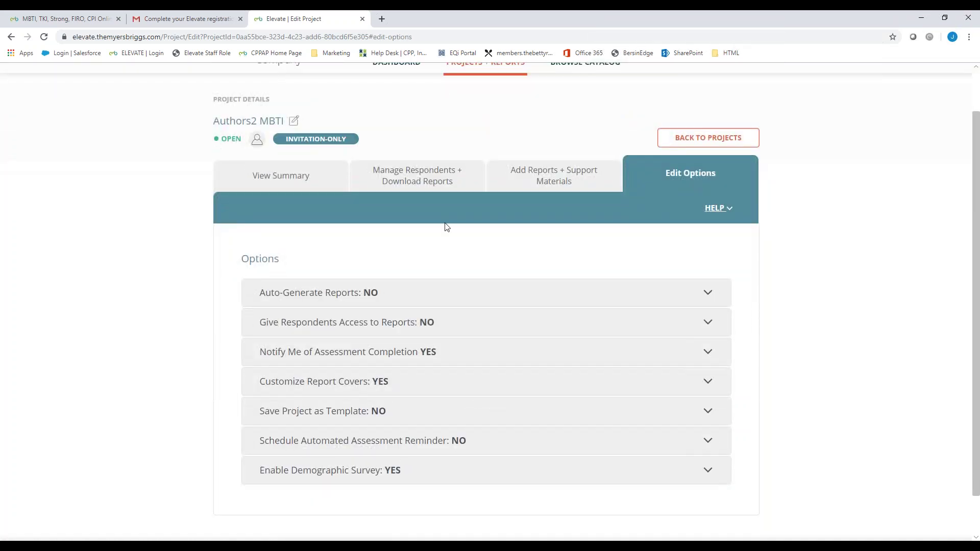
click(411, 189)
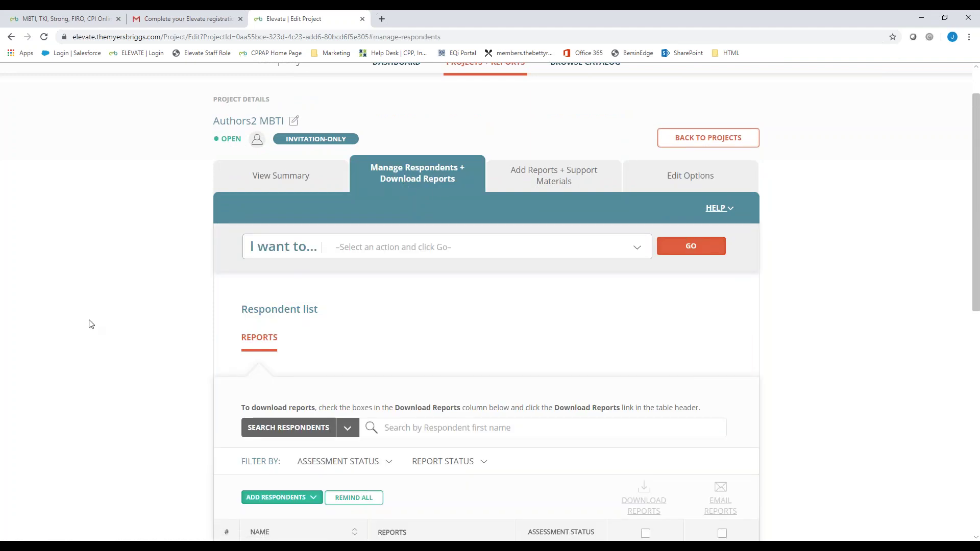
Step: Scroll through the Authors2 MBTI respondent table and choose Add individual under ADD RESPONDENTS
scroll(146, 334, down, 1)
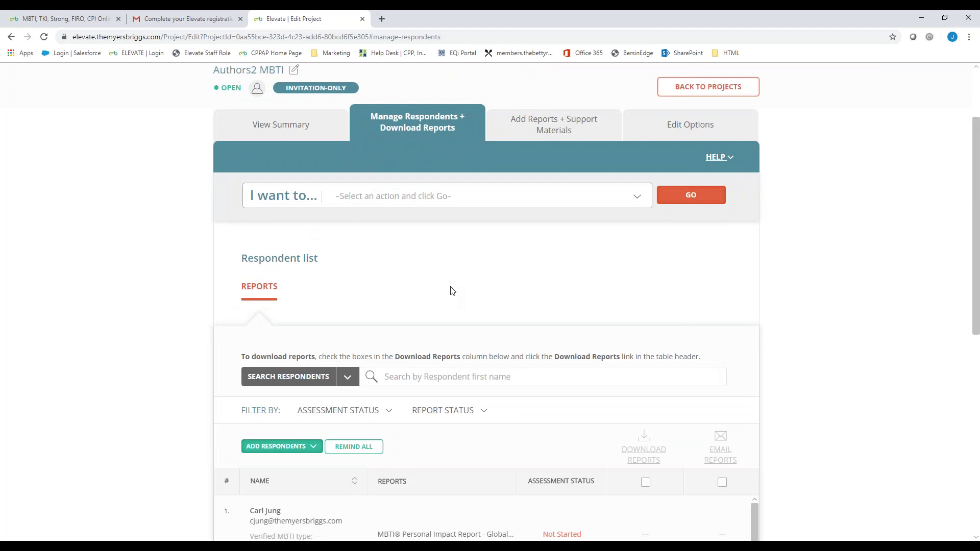
scroll(451, 290, down, 1)
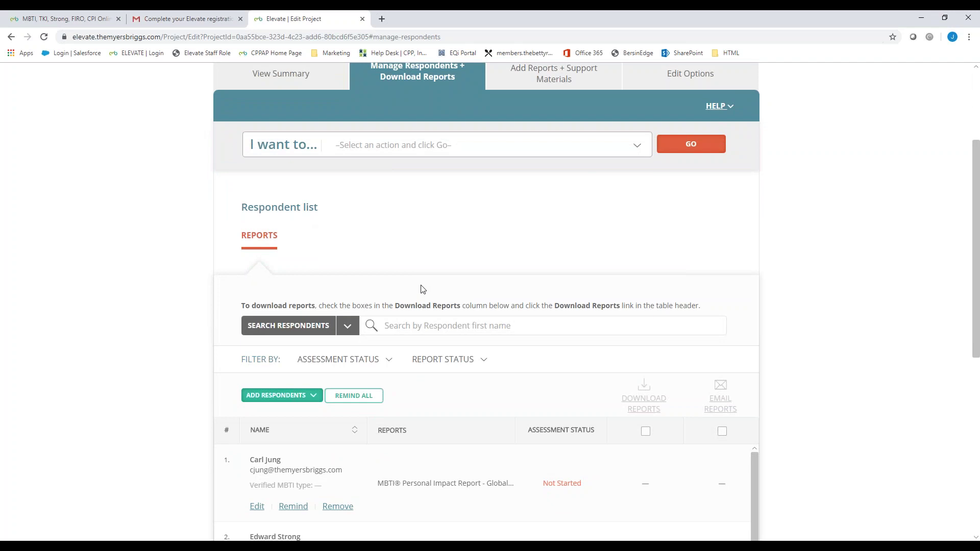
scroll(422, 290, down, 6)
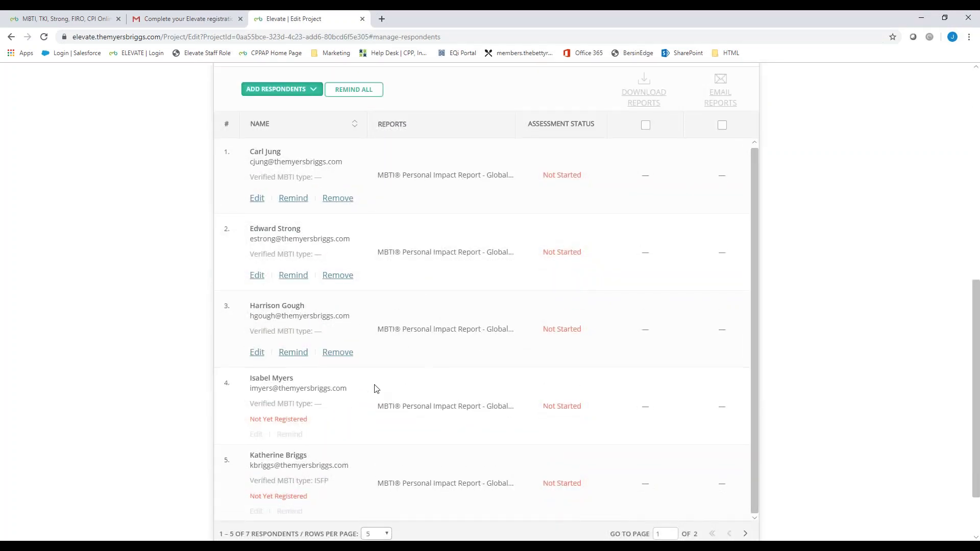
scroll(375, 389, up, 1)
scroll(375, 389, up, 7)
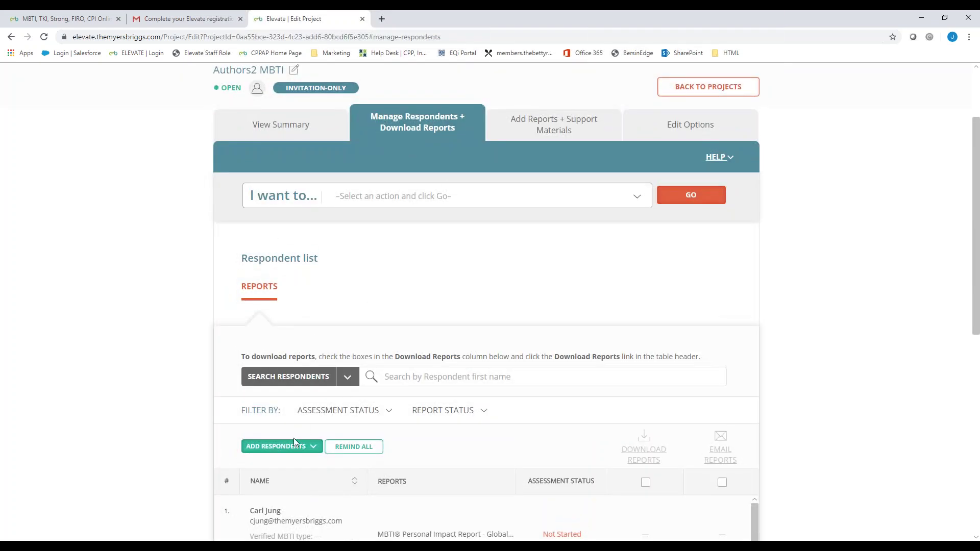
click(299, 446)
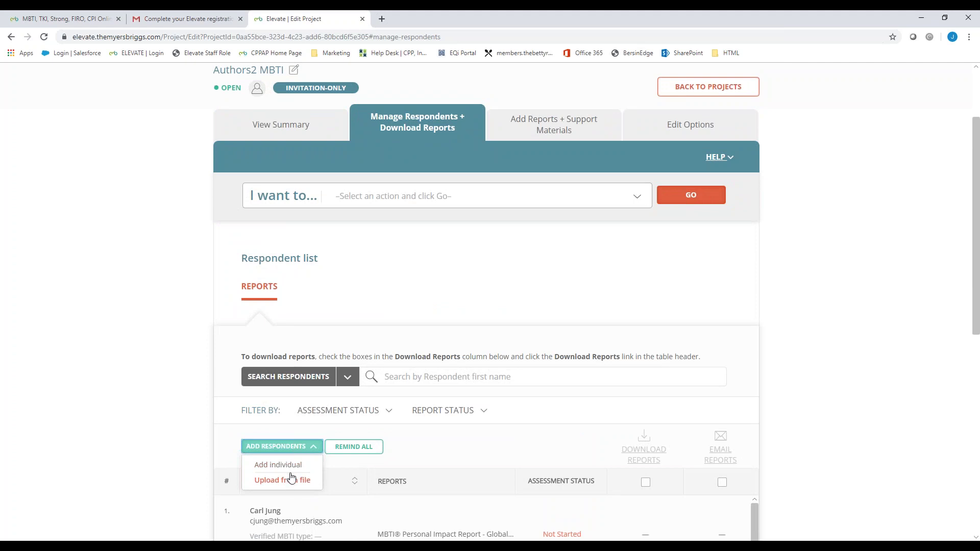
click(291, 471)
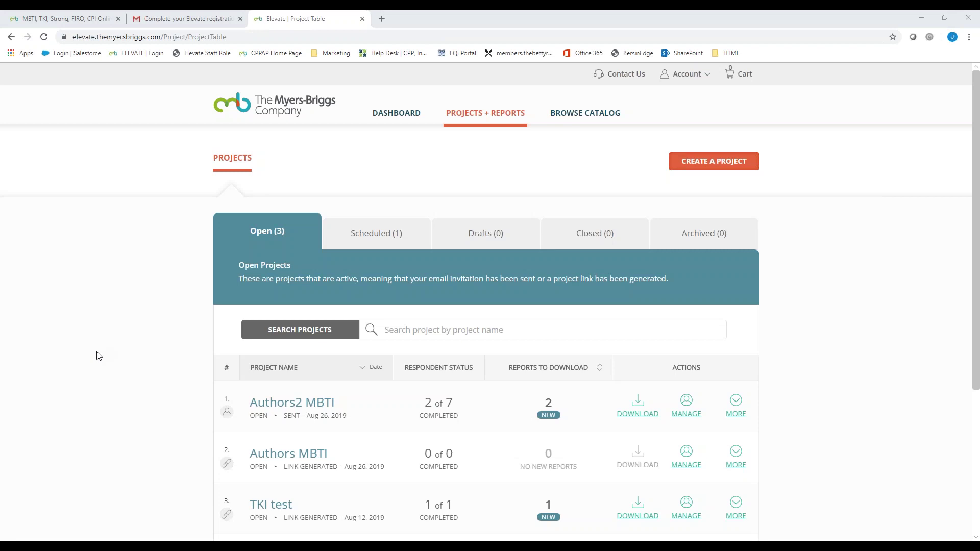
scroll(273, 176, down, 1)
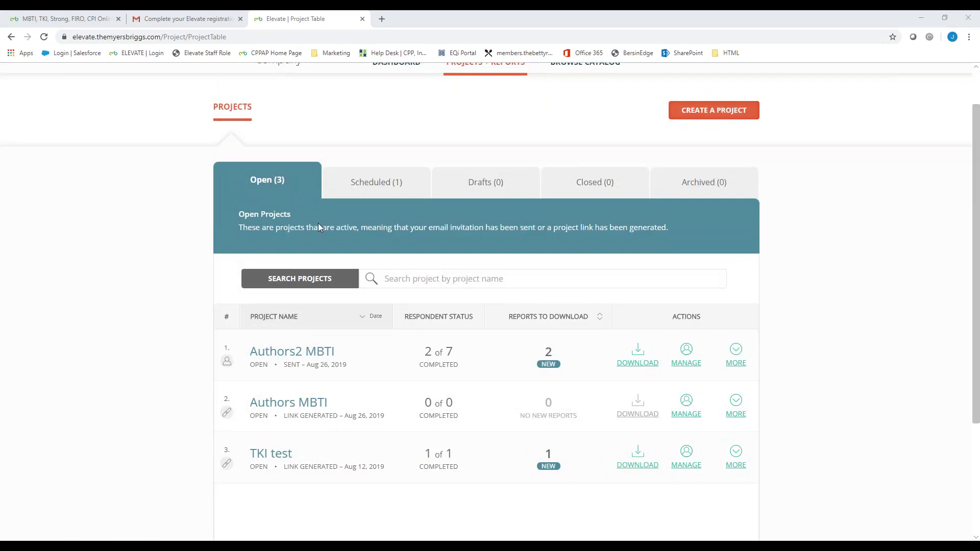
click(363, 186)
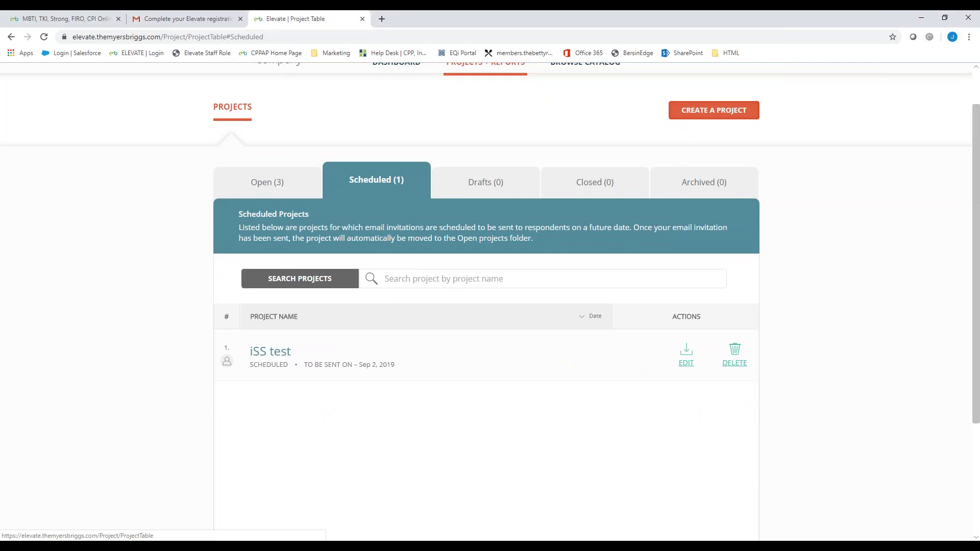
drag(403, 367, 363, 367)
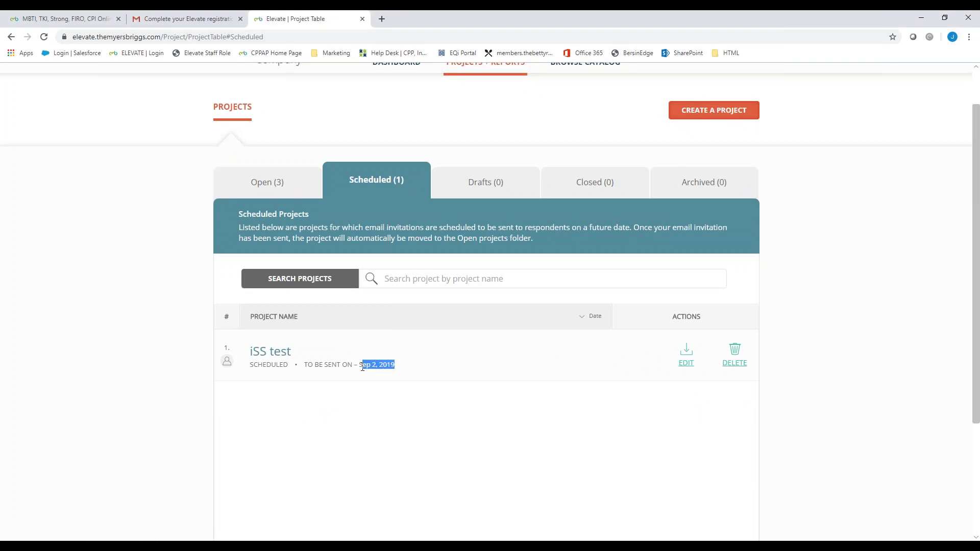
click(473, 184)
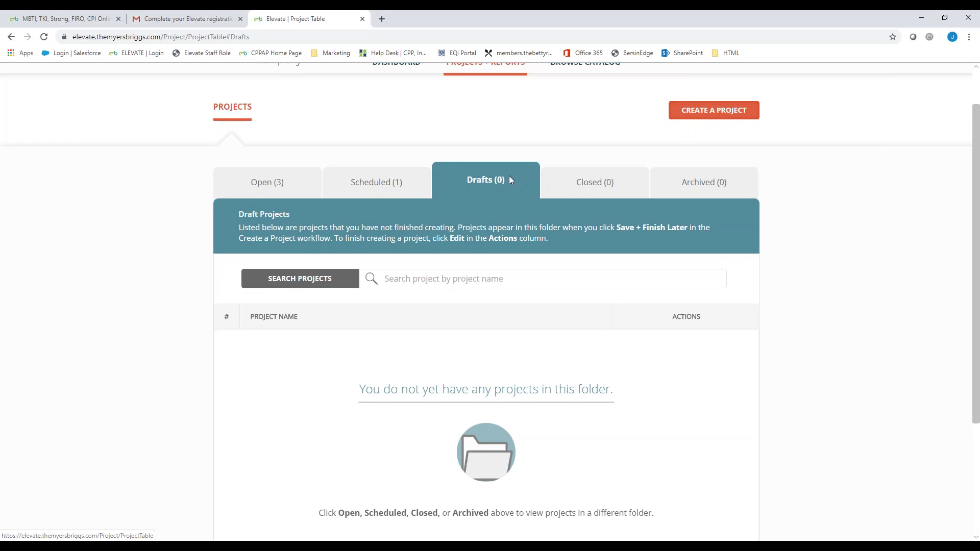
click(594, 185)
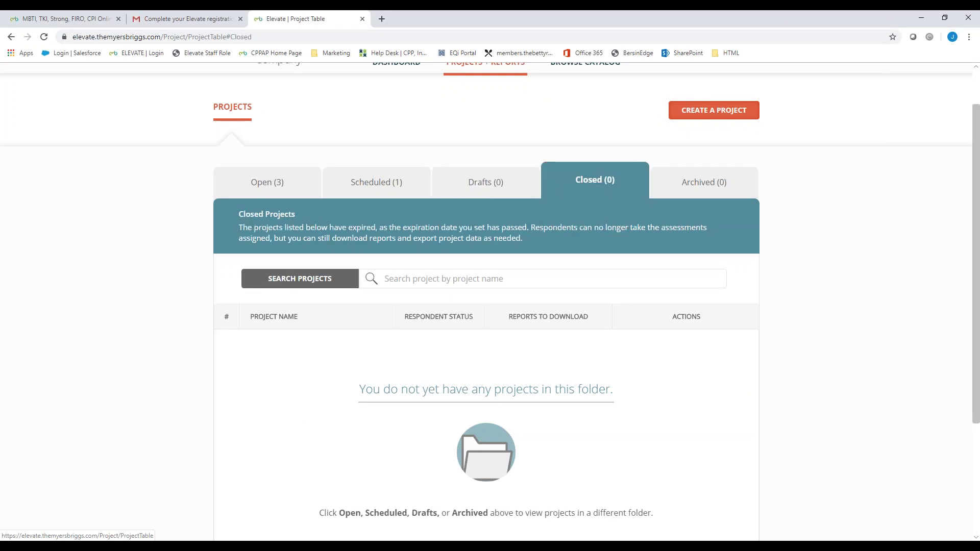
click(711, 186)
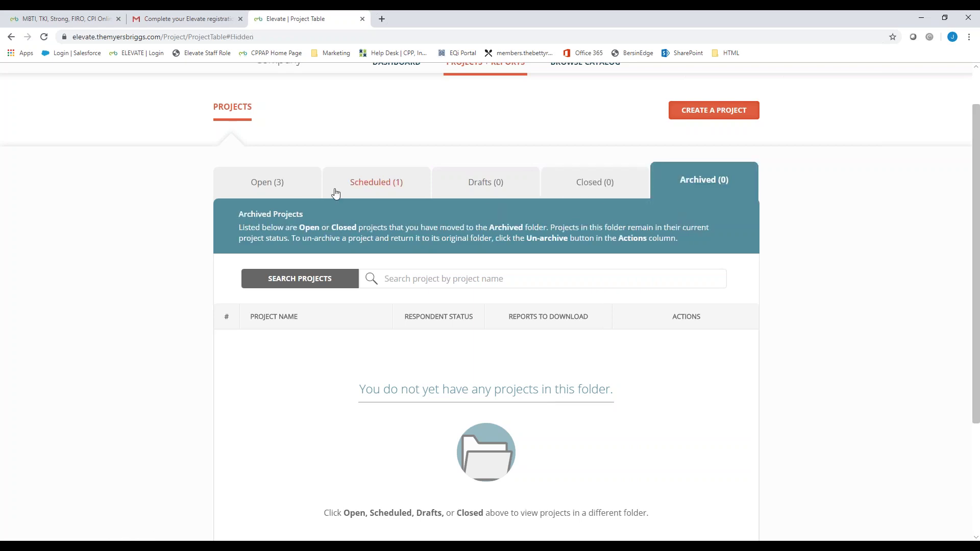
click(283, 190)
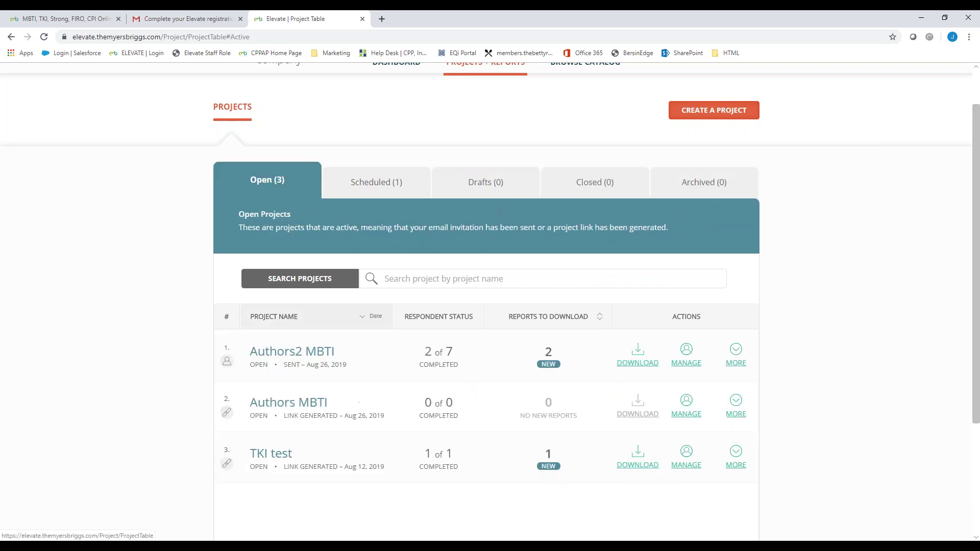
Step: Archive the TKI test project, then confirm it under Archived and see Closed is empty
click(735, 462)
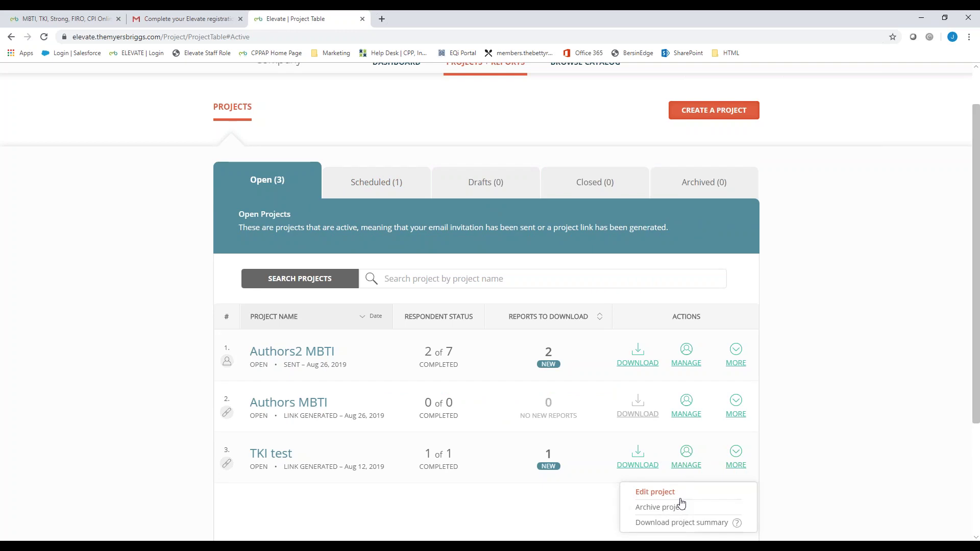
click(671, 507)
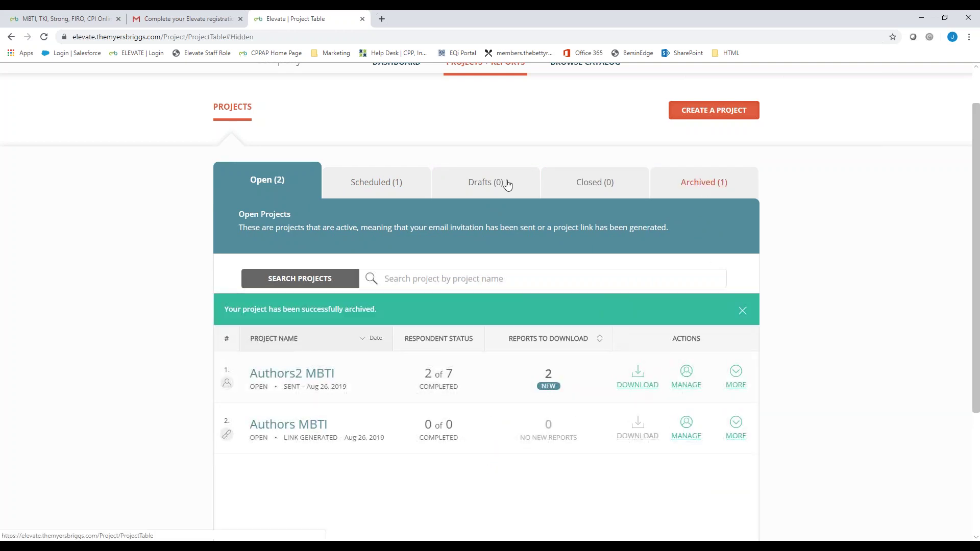
click(703, 182)
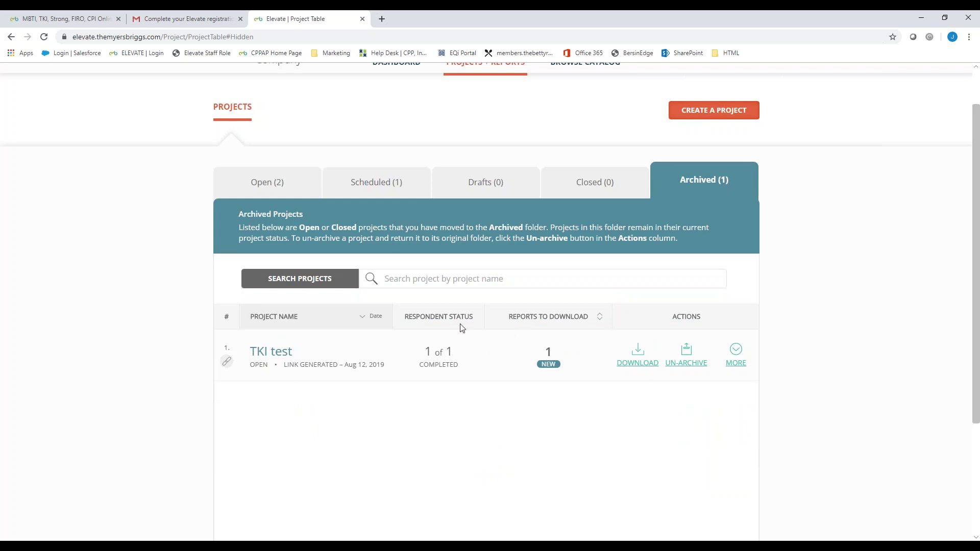
click(581, 185)
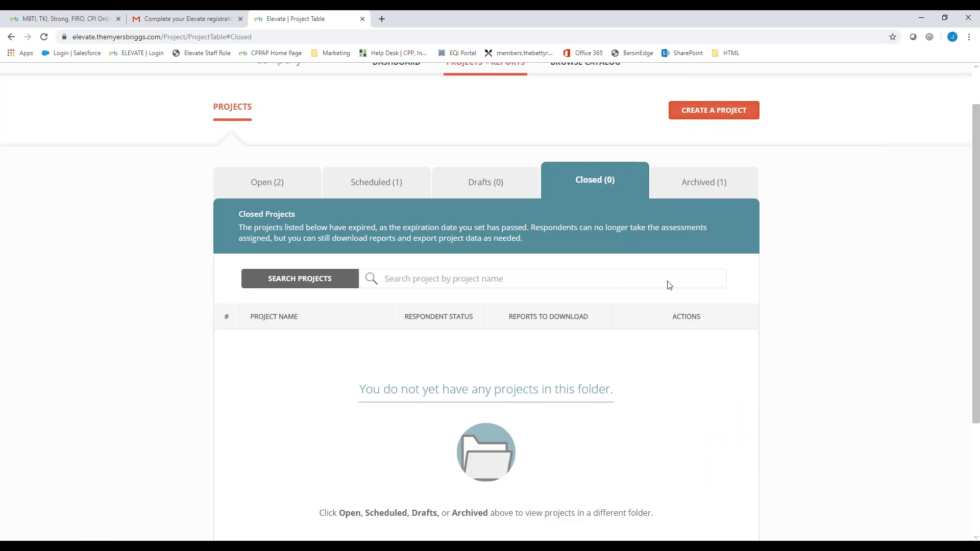
scroll(596, 192, up, 1)
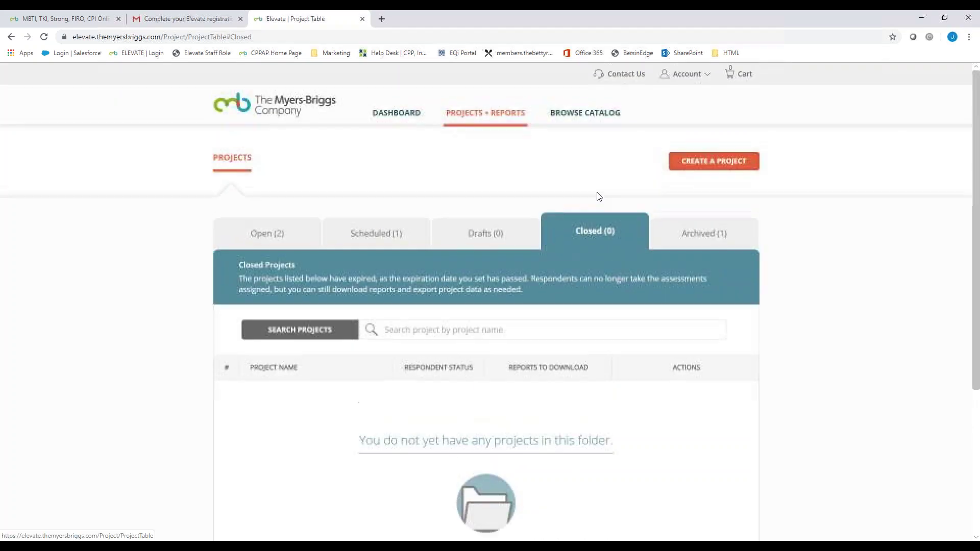